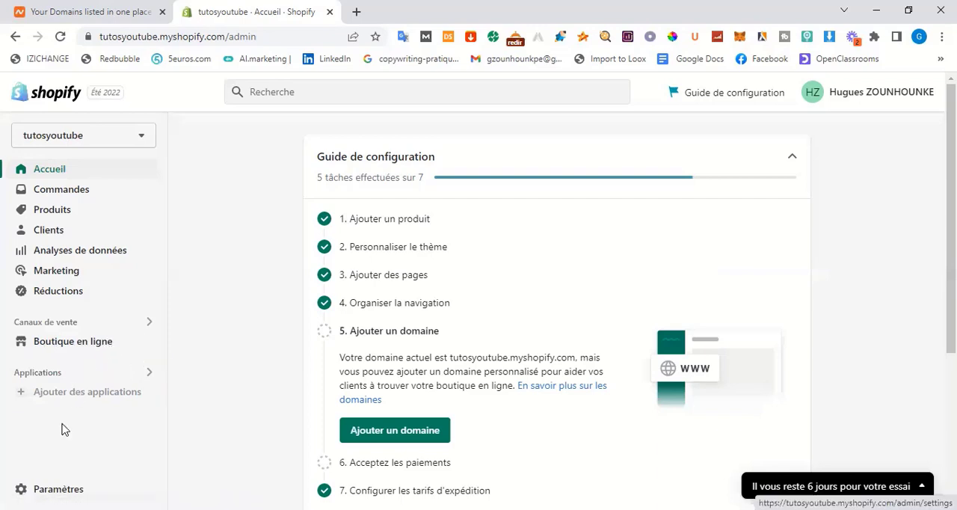
# Open the Domaines settings of the tutosyoutube store
pyautogui.press('Return')
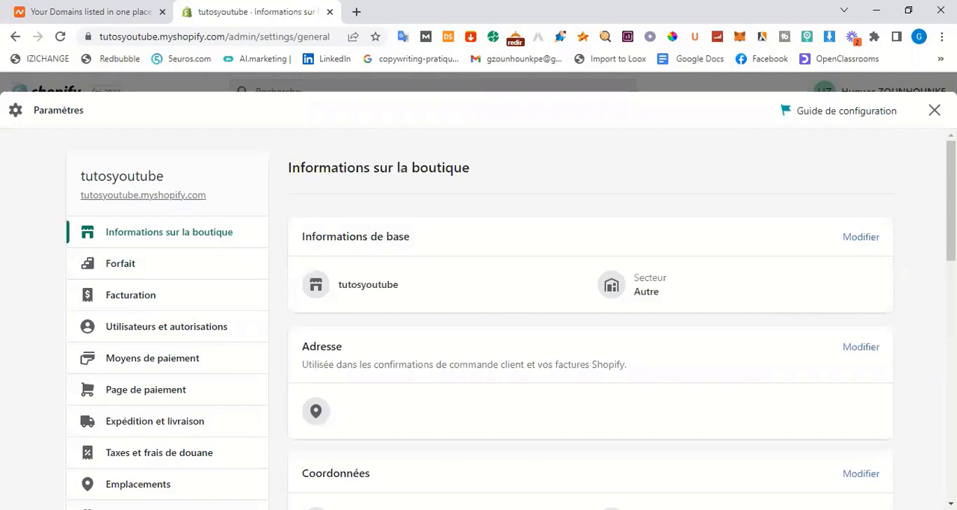
pyautogui.scroll(-3, 746, 343)
pyautogui.scroll(-1, 507, 395)
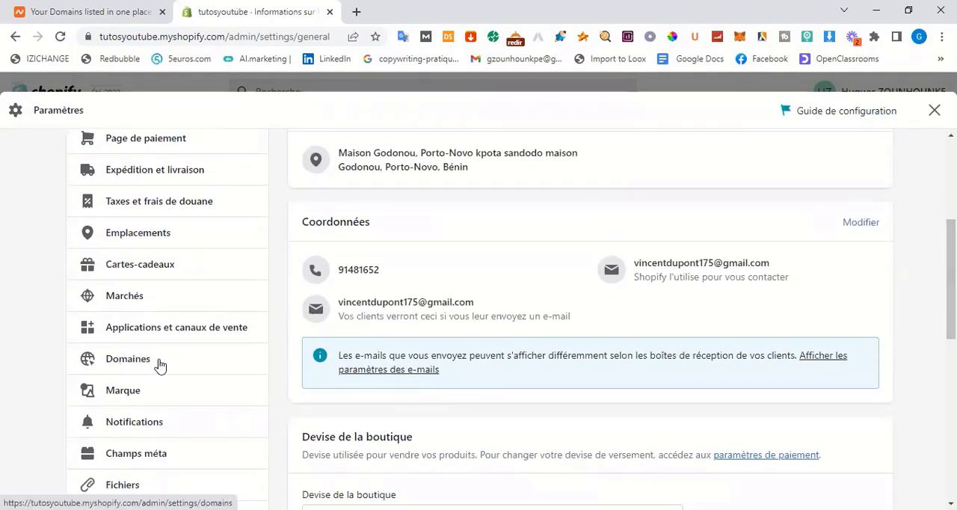
pyautogui.click(152, 364)
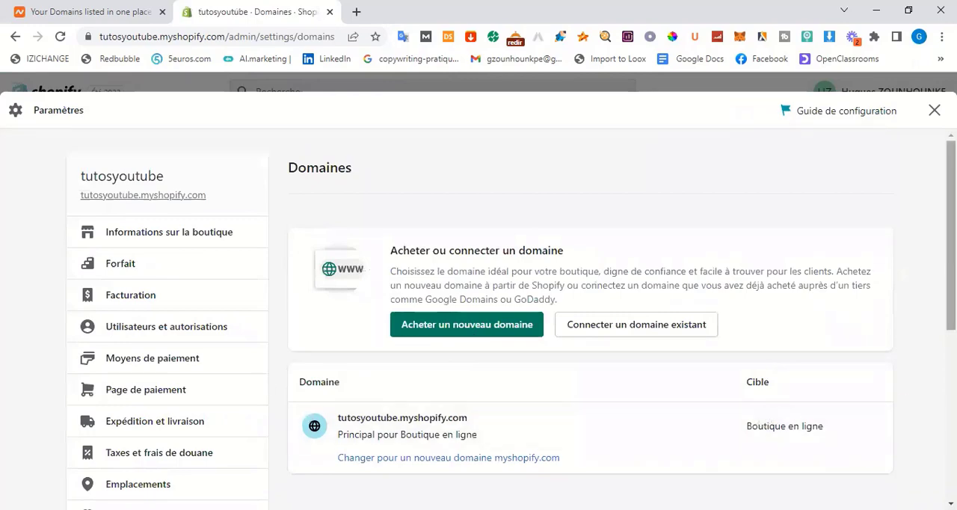
# Check whether tutosyoutube.com can be bought as a new domain through Shopify, and return to the Domaines settings
pyautogui.scroll(-2, 478, 321)
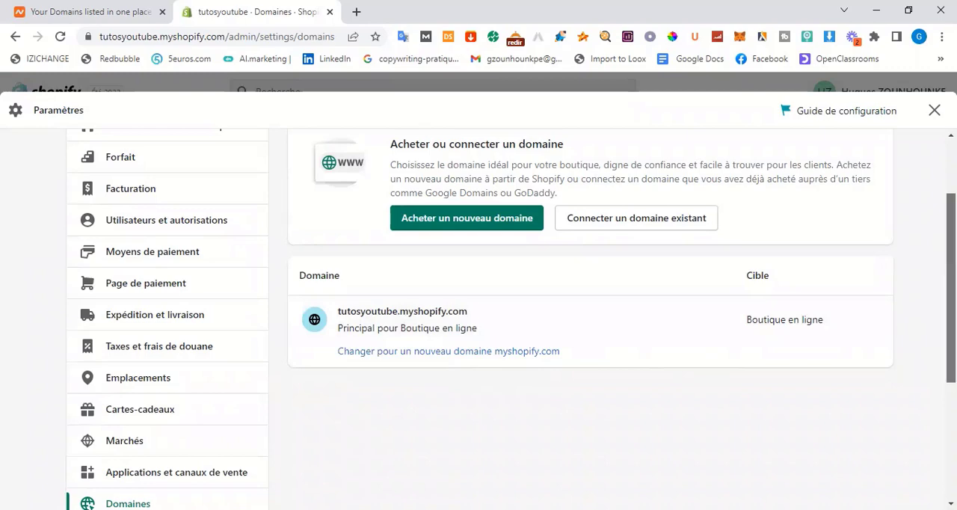
pyautogui.scroll(2, 478, 314)
pyautogui.scroll(1, 479, 307)
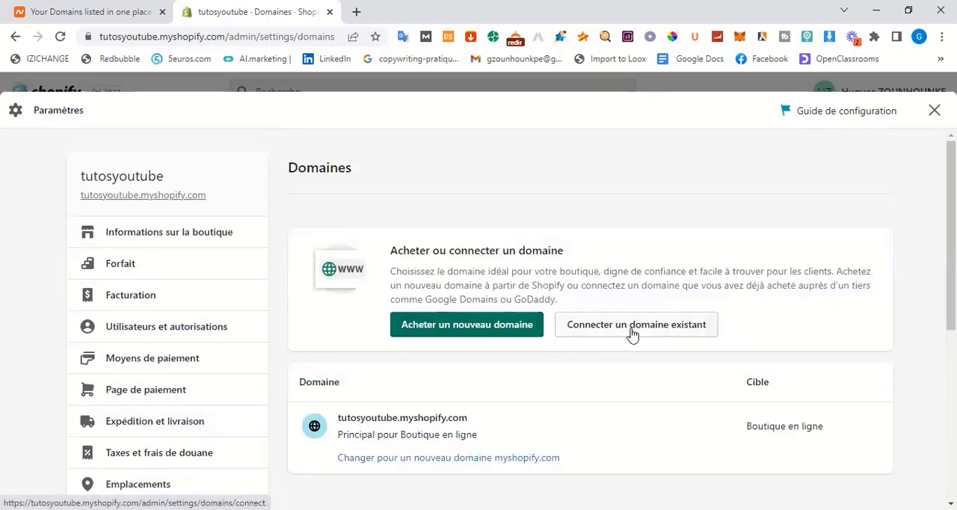
pyautogui.click(467, 330)
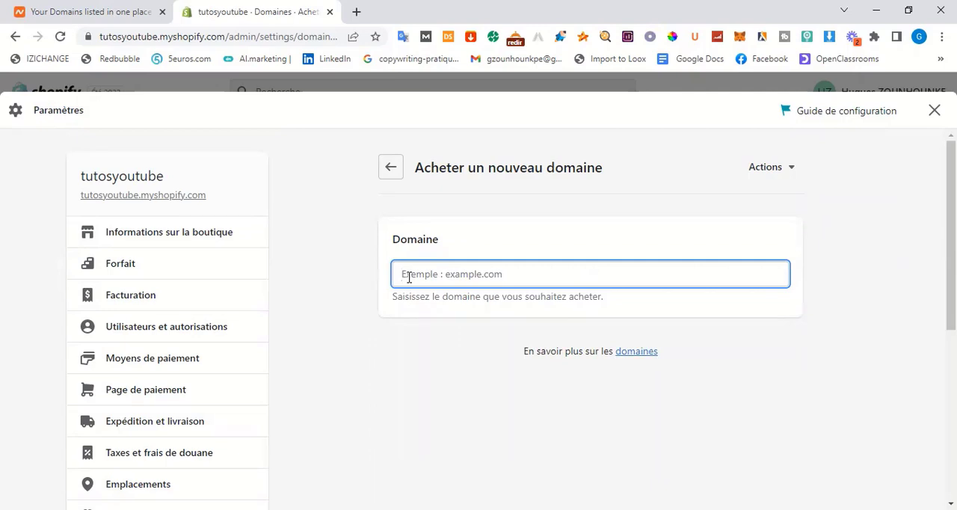
pyautogui.write('tut')
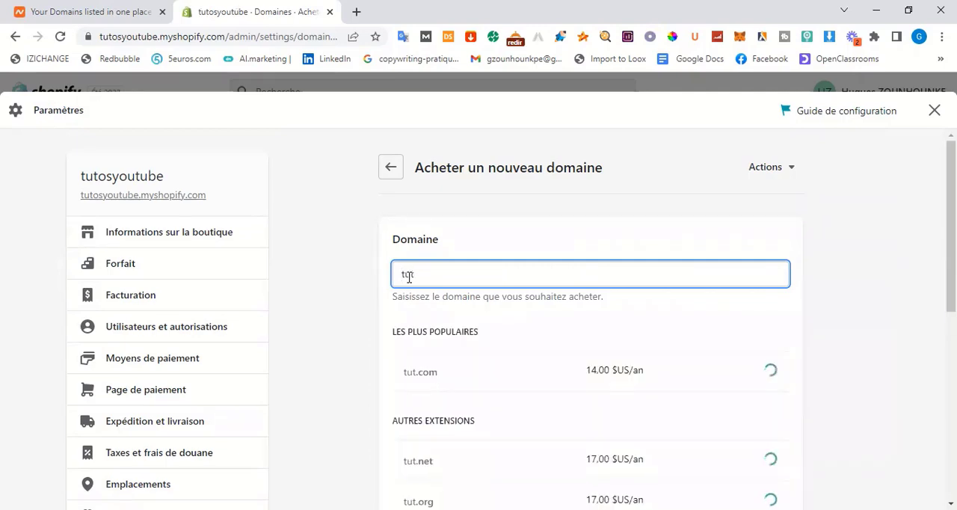
pyautogui.write('osyou')
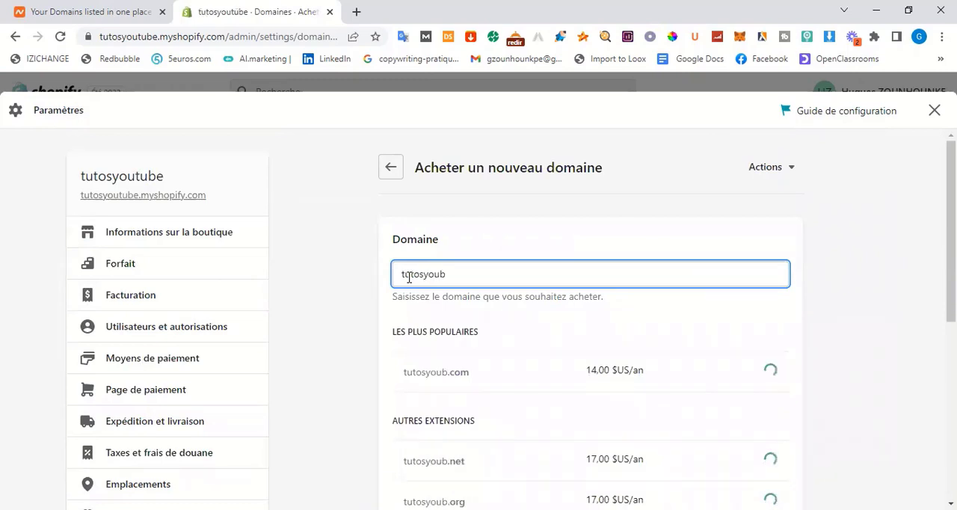
pyautogui.write('tube')
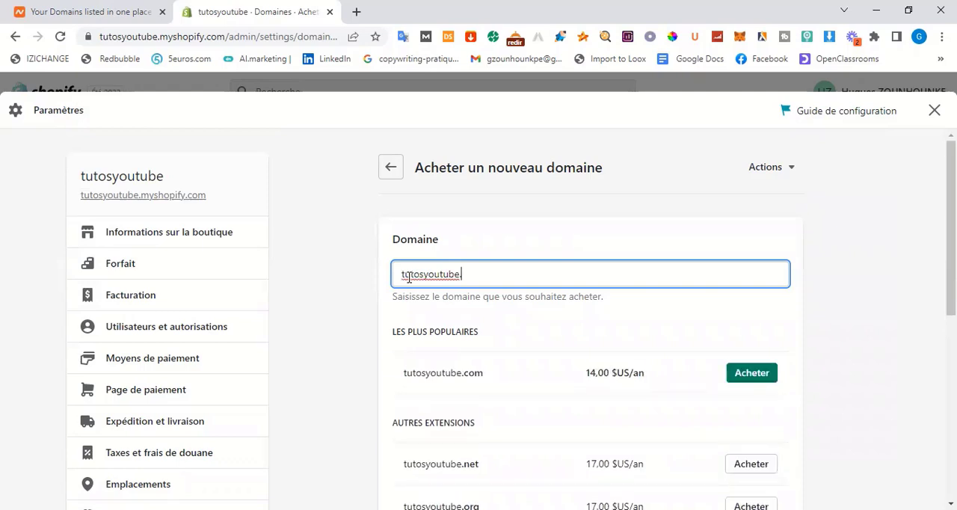
pyautogui.write('.com')
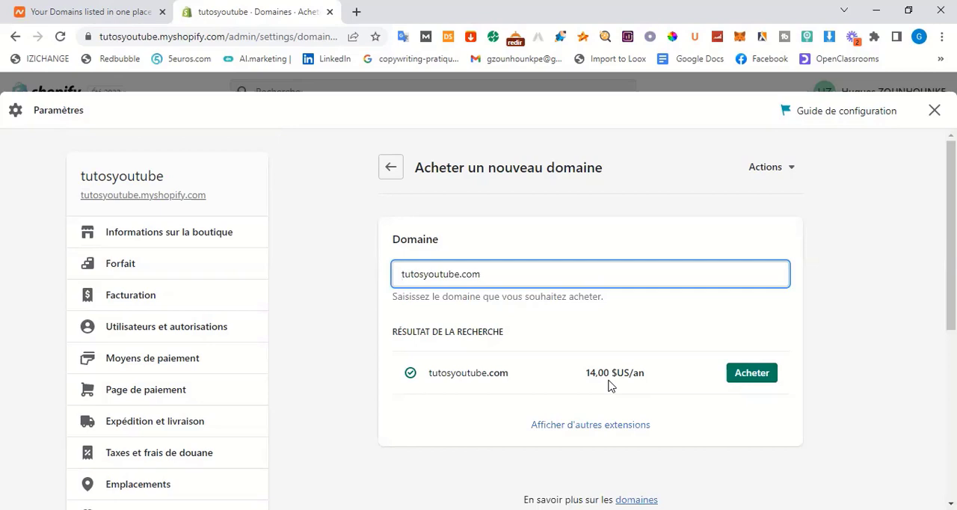
pyautogui.click(390, 173)
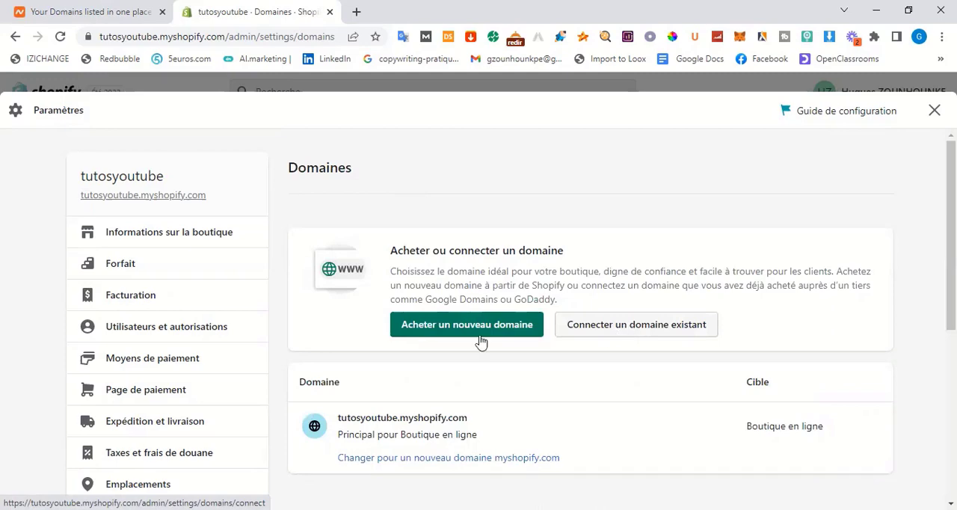
# Switch to Namecheap and open its Domain Name Search page
pyautogui.click(42, 19)
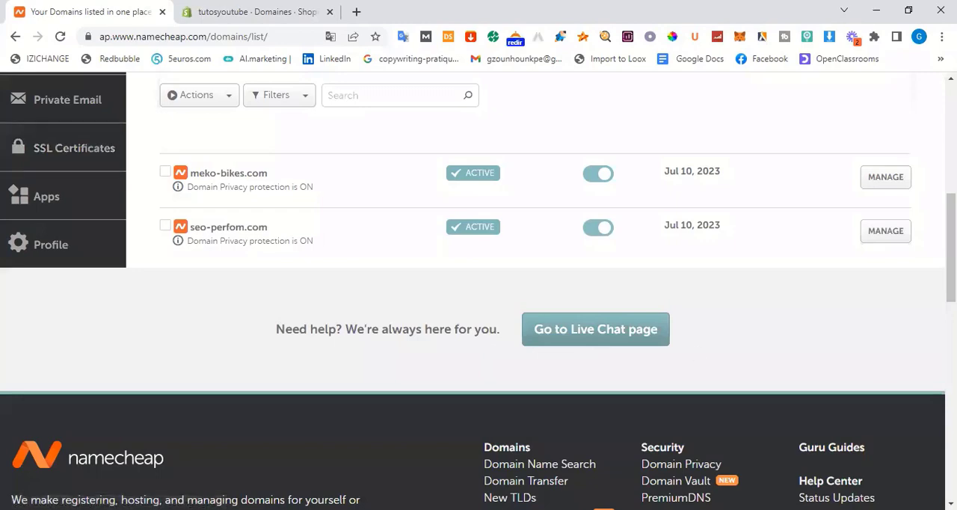
pyautogui.moveTo(951, 254); pyautogui.dragTo(951, 146)
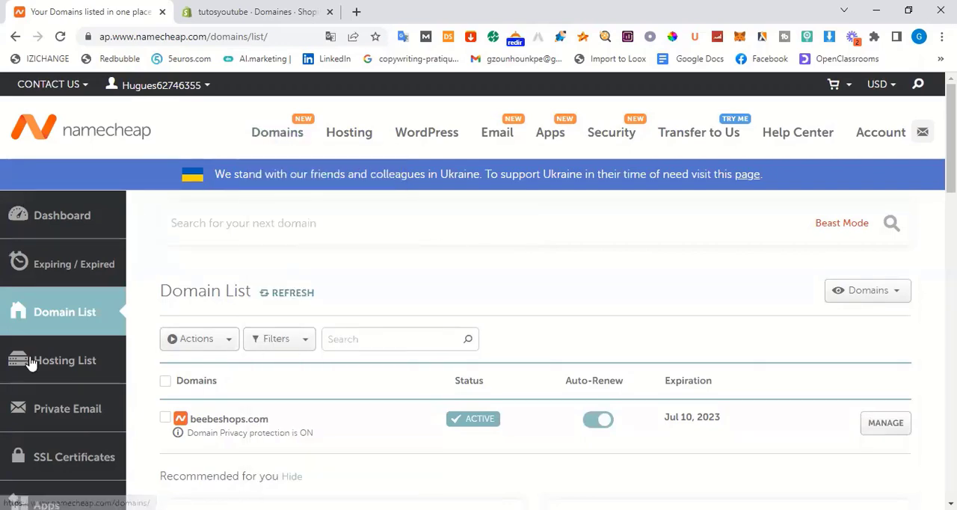
pyautogui.moveTo(282, 140)
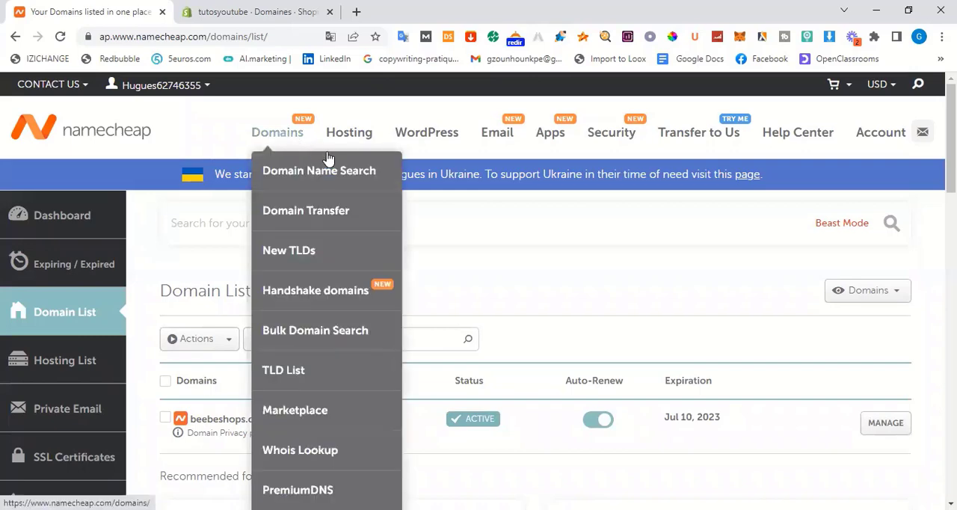
pyautogui.click(343, 169)
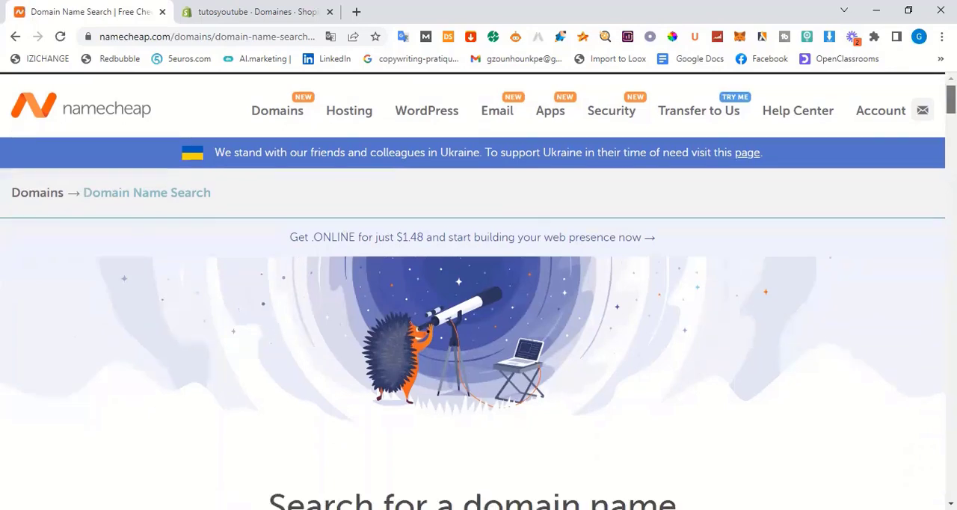
# Search Namecheap for the domain tutosyoutube.com and review the offers for it
pyautogui.scroll(-3, 478, 291)
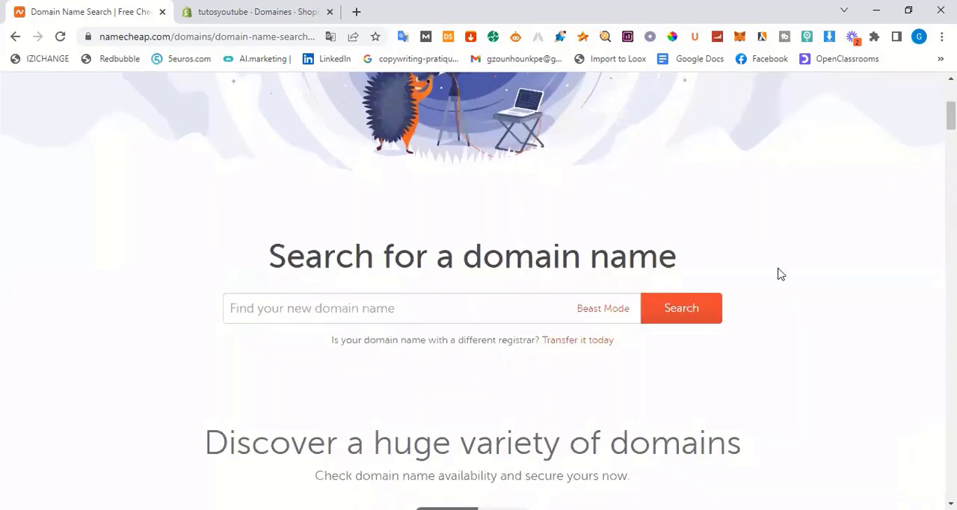
pyautogui.click(311, 315)
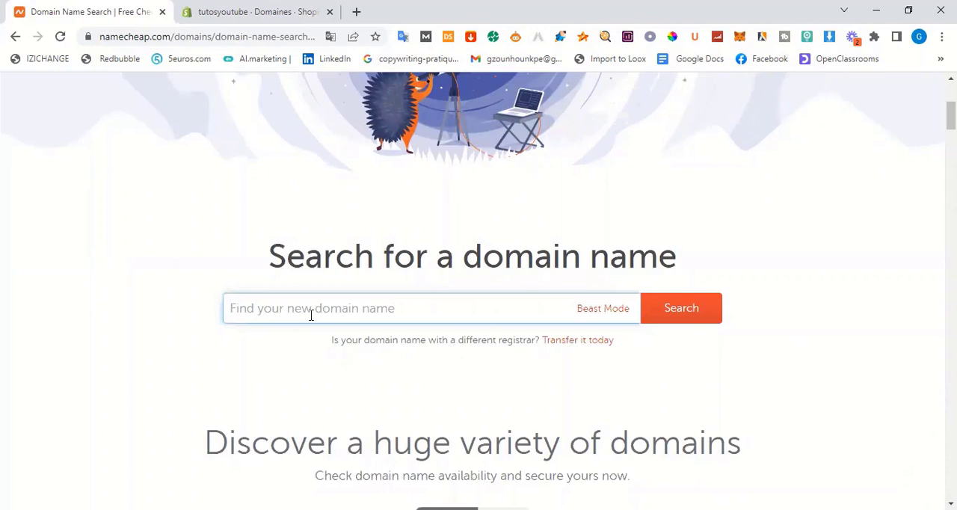
pyautogui.write('tut')
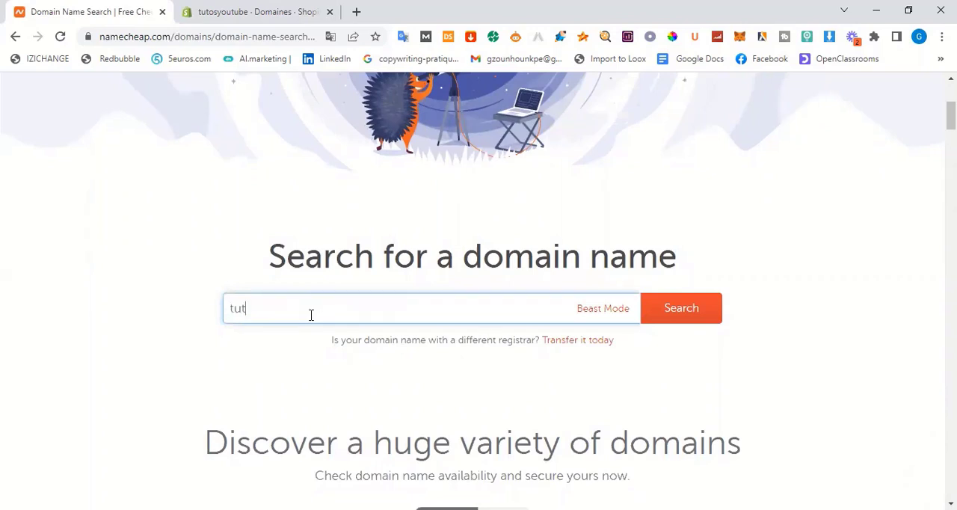
pyautogui.write('osyoutube.com')
pyautogui.click(688, 317)
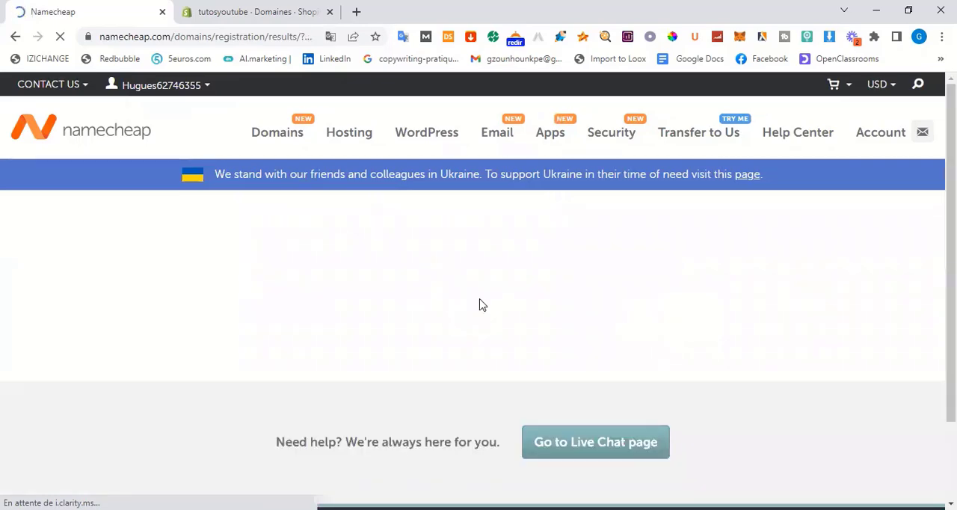
pyautogui.moveTo(951, 326)
pyautogui.mouseDown()
pyautogui.moveTo(951, 404)
pyautogui.moveTo(951, 326)
pyautogui.mouseUp()
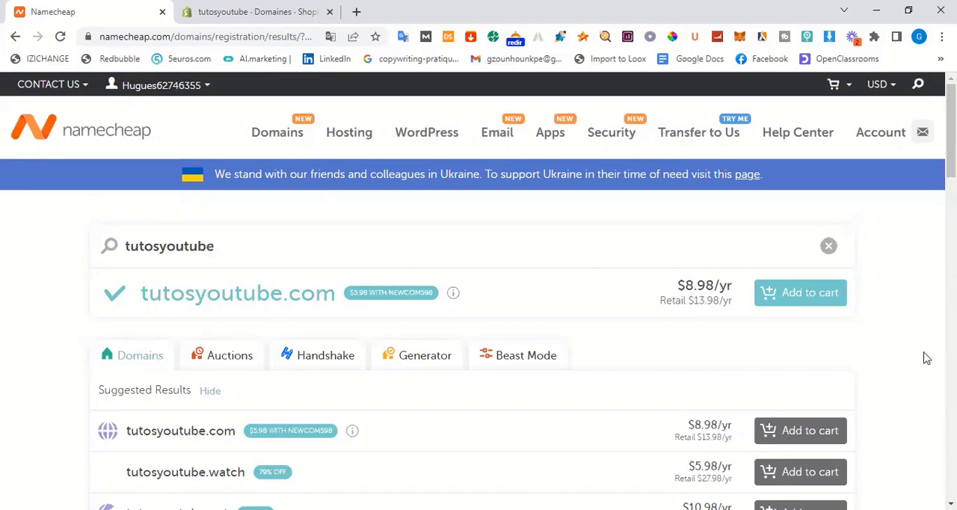
pyautogui.scroll(-10, 478, 290)
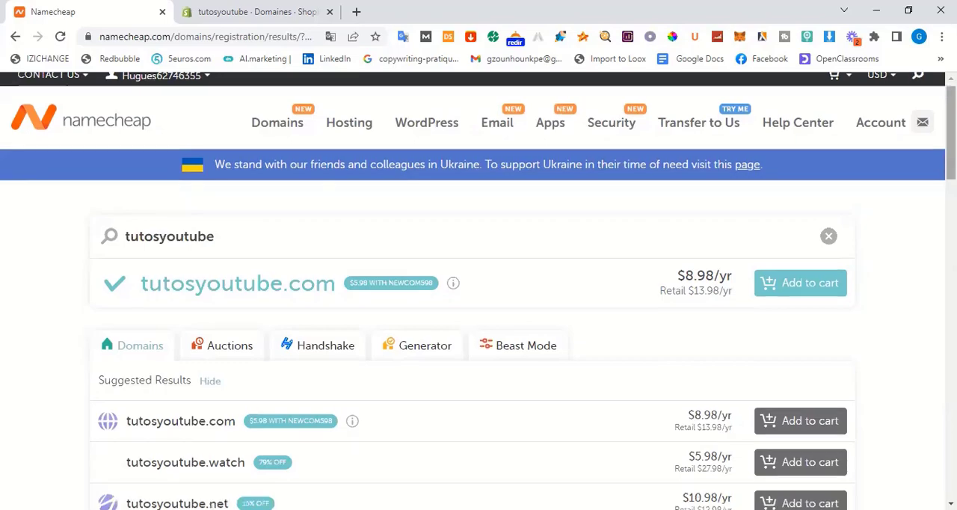
pyautogui.scroll(9, 479, 291)
pyautogui.scroll(2, 479, 290)
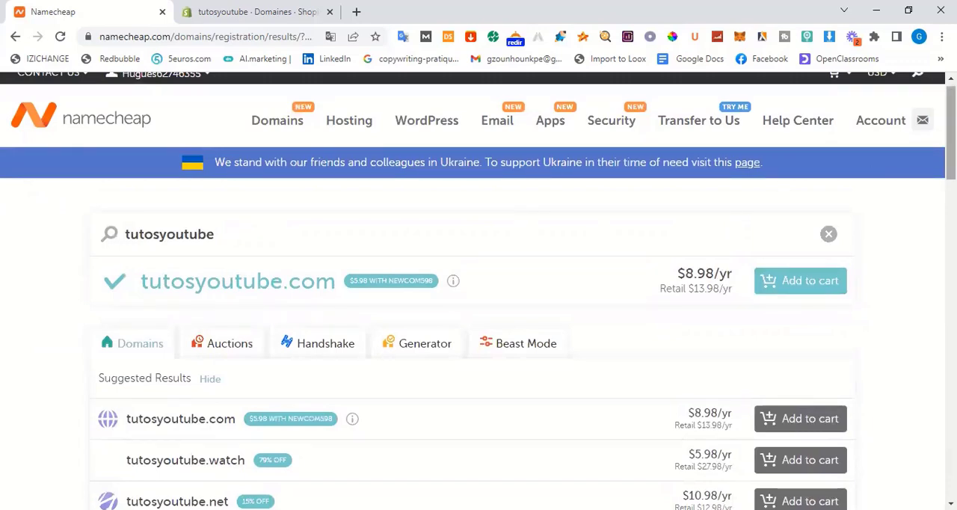
pyautogui.scroll(1, 628, 179)
# Open the Namecheap account dashboard and go to the management page of the seo-perfom.com domain
pyautogui.moveTo(267, 132)
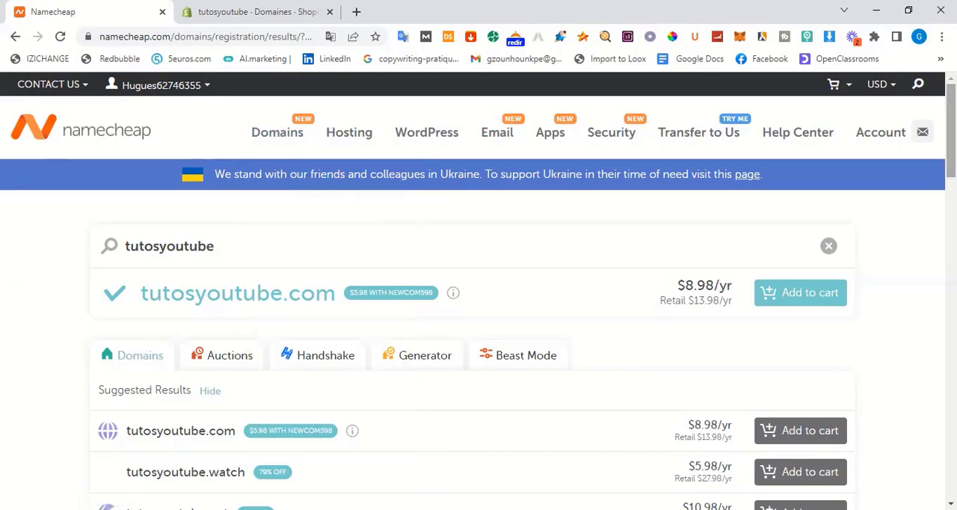
pyautogui.moveTo(953, 142); pyautogui.dragTo(953, 172)
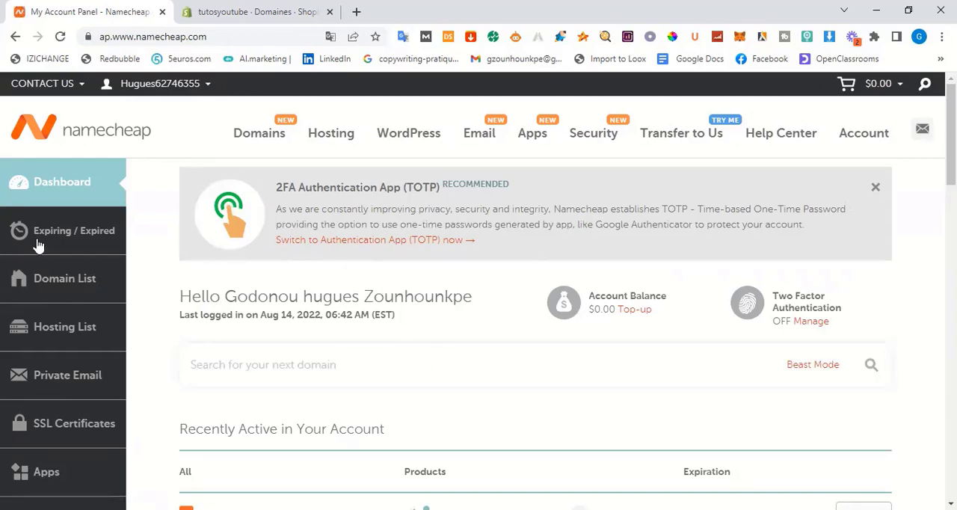
pyautogui.scroll(-7, 478, 290)
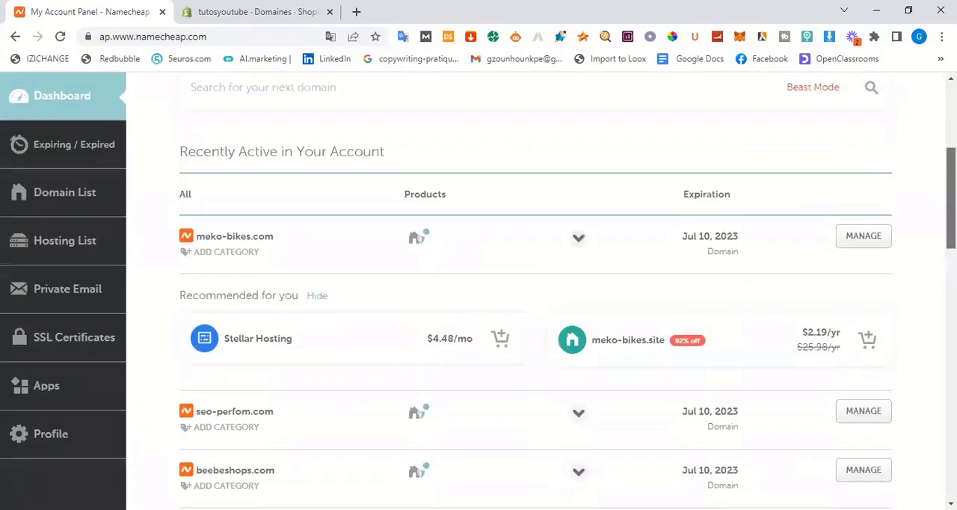
pyautogui.scroll(2, 478, 290)
pyautogui.scroll(1, 483, 353)
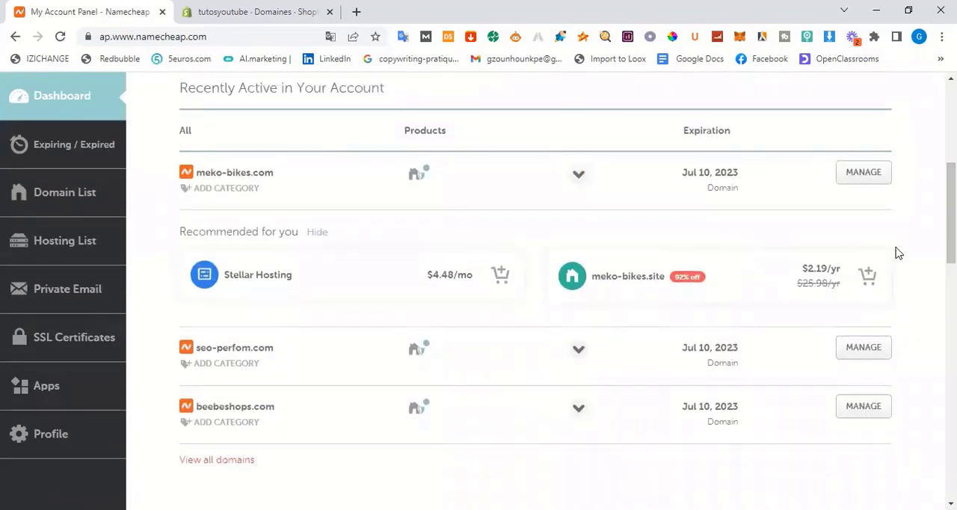
pyautogui.moveTo(951, 214); pyautogui.dragTo(951, 252)
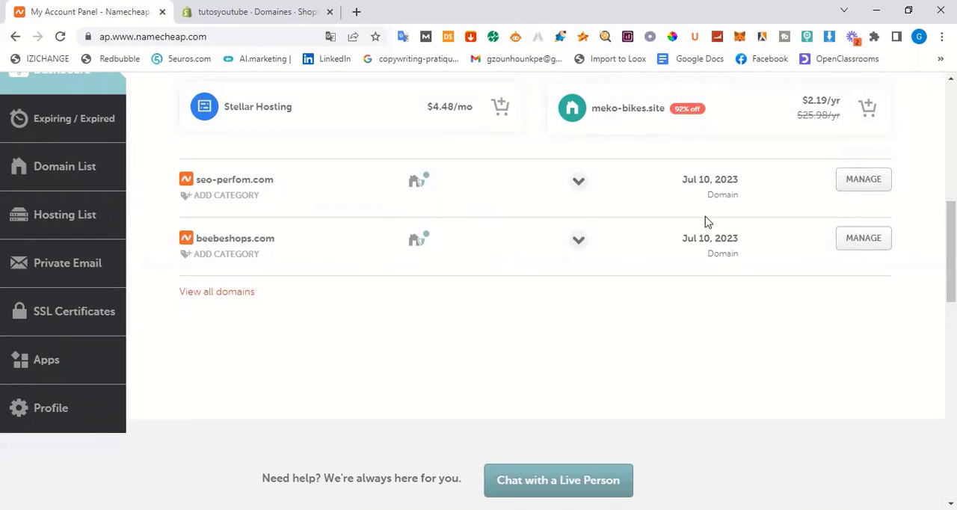
pyautogui.click(863, 181)
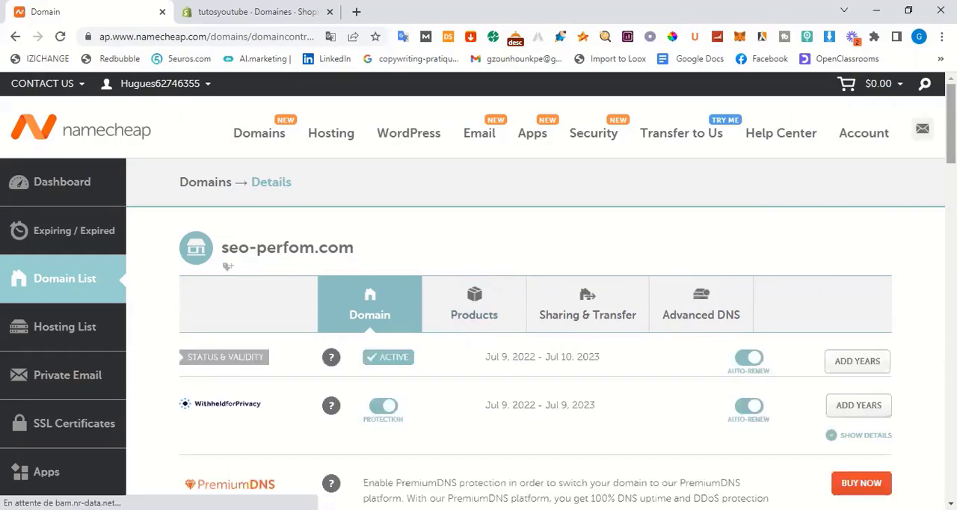
# Look over the domain details of seo-perfom.com and open its Advanced DNS settings
pyautogui.moveTo(951, 124); pyautogui.dragTo(951, 210)
pyautogui.scroll(2, 397, 217)
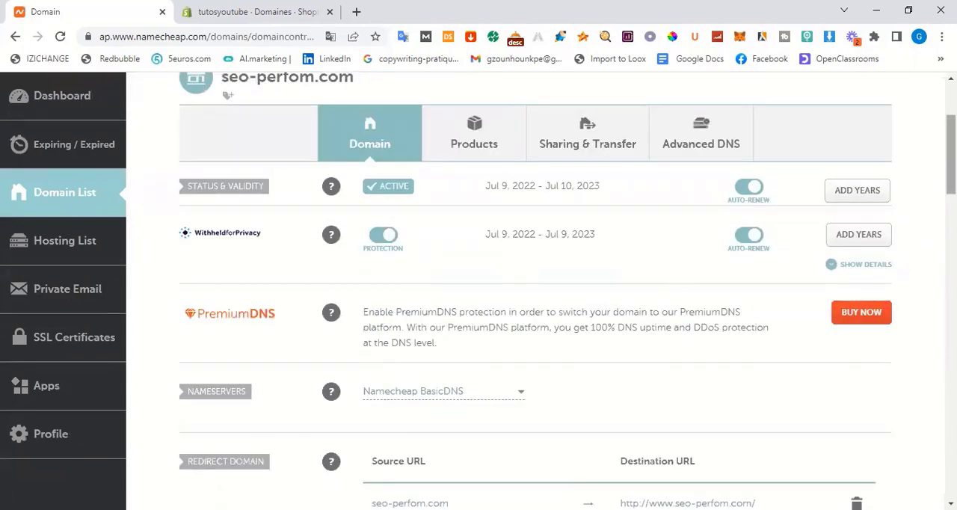
pyautogui.scroll(-10, 535, 291)
pyautogui.scroll(-3, 535, 292)
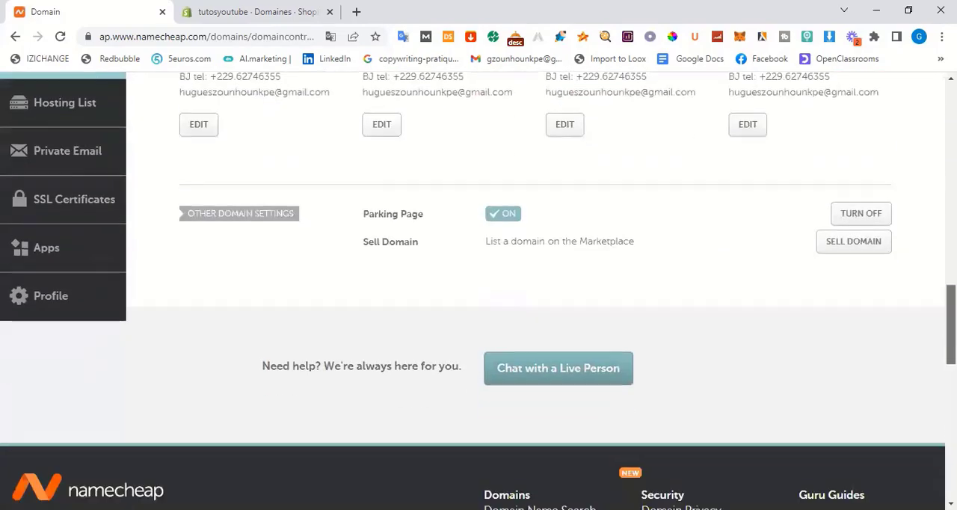
pyautogui.scroll(6, 535, 291)
pyautogui.scroll(8, 783, 184)
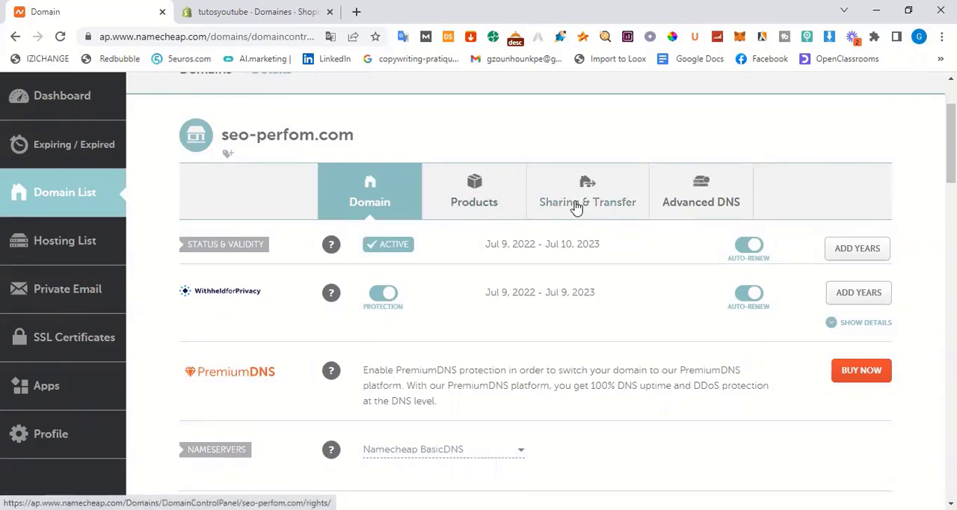
pyautogui.click(705, 190)
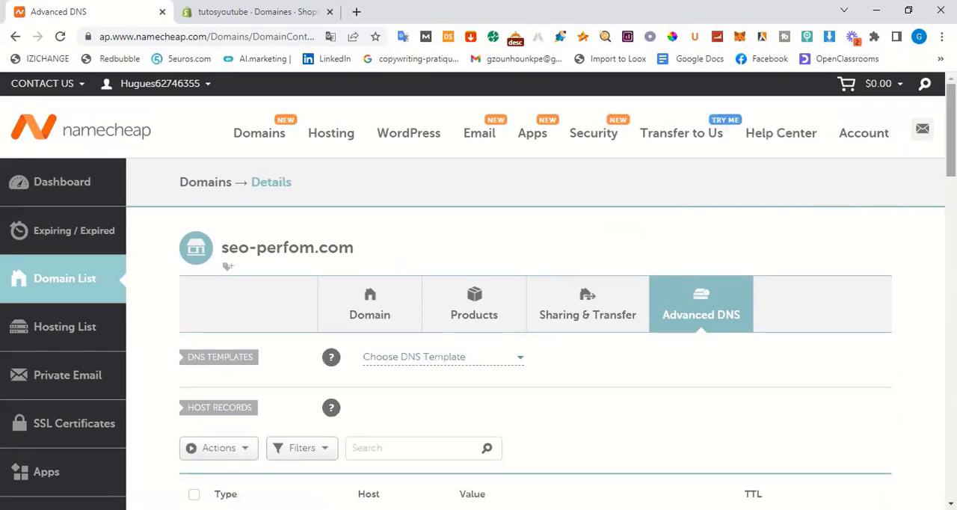
# Delete the CNAME record for host www from the host records of seo-perfom.com
pyautogui.scroll(-3, 950, 131)
pyautogui.scroll(-2, 694, 262)
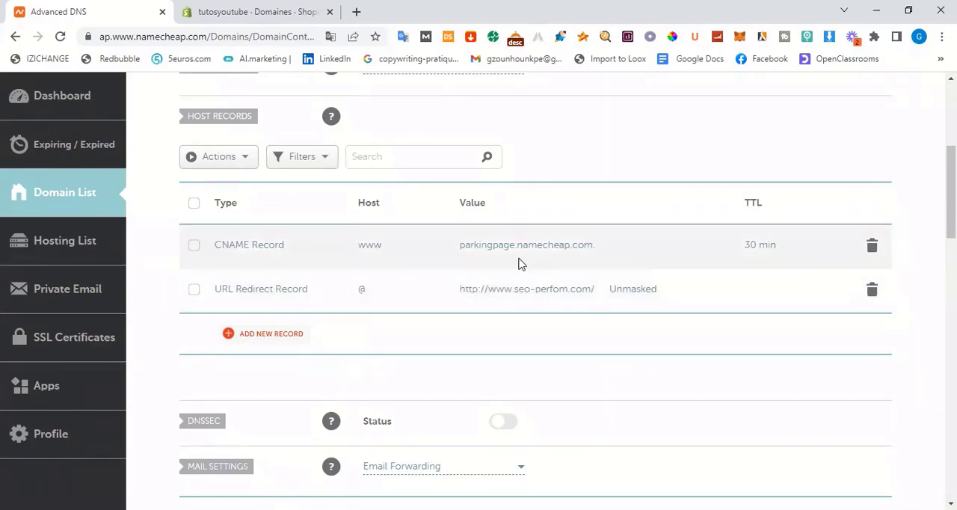
pyautogui.click(873, 248)
pyautogui.click(801, 316)
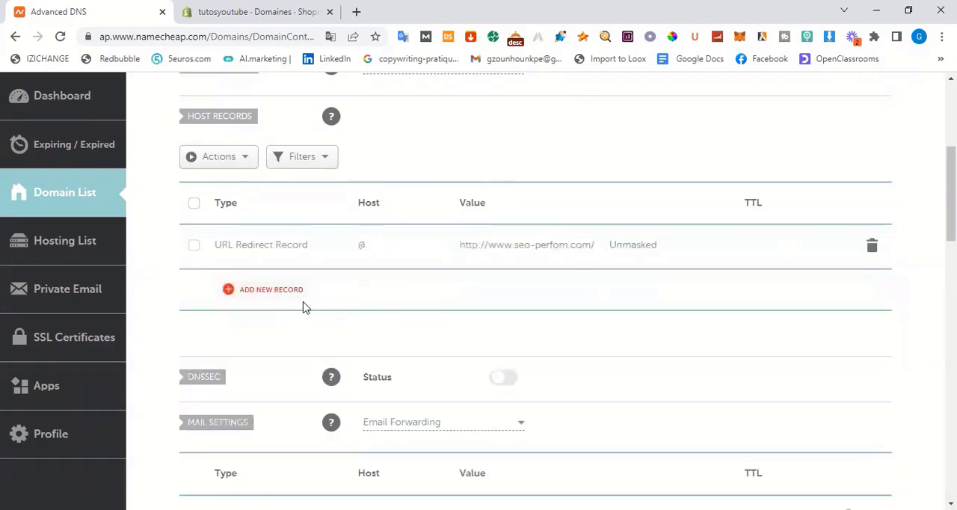
# Start a new A Record in the host records of seo-perfom.com with host @
pyautogui.click(258, 293)
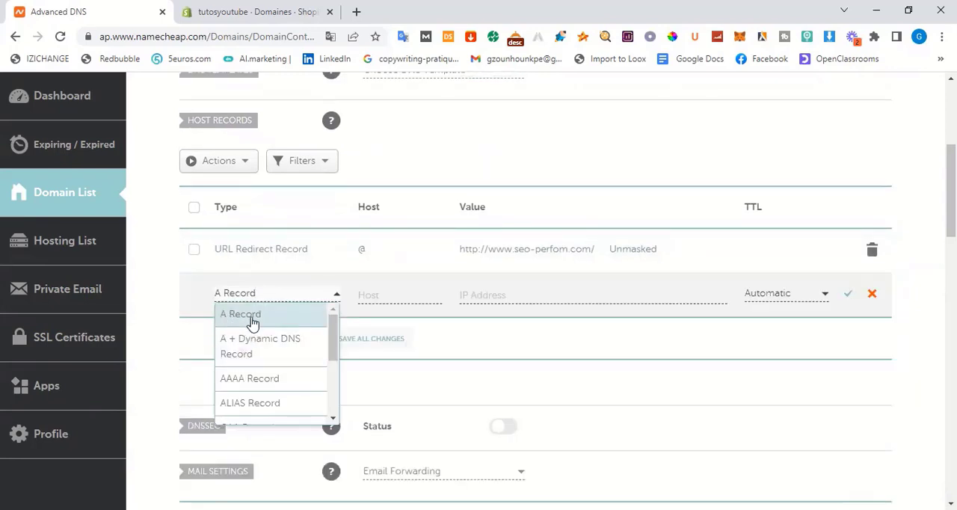
pyautogui.moveTo(335, 351)
pyautogui.mouseDown()
pyautogui.moveTo(331, 417)
pyautogui.moveTo(324, 342)
pyautogui.mouseUp()
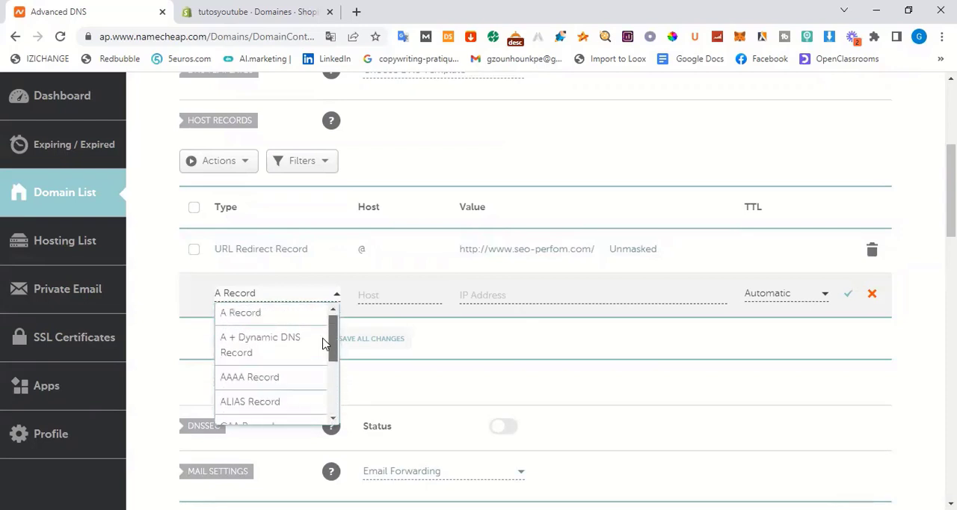
pyautogui.click(245, 317)
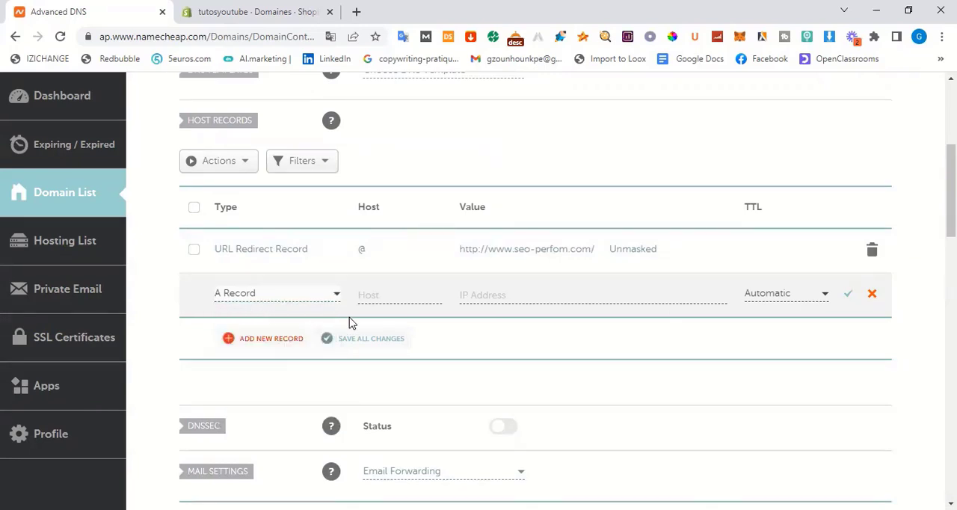
pyautogui.click(371, 296)
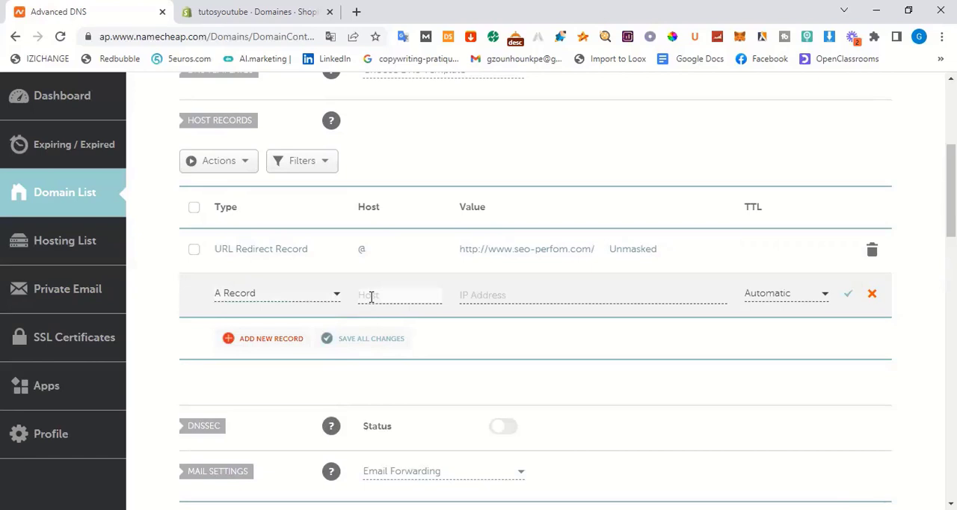
pyautogui.write('@')
# Set the new A Record's IP address to 23.227.38.65 and save the record
pyautogui.click(474, 296)
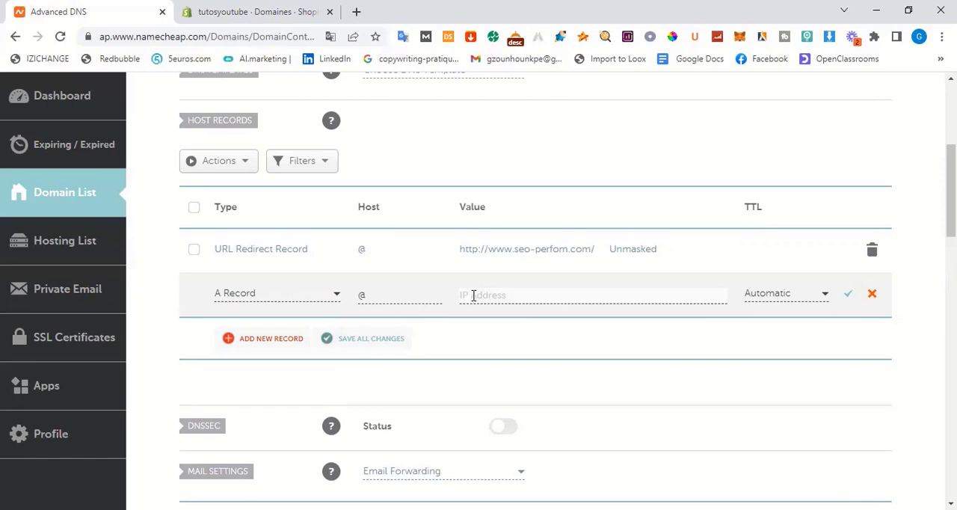
pyautogui.write('23.227.38.65')
pyautogui.click(848, 294)
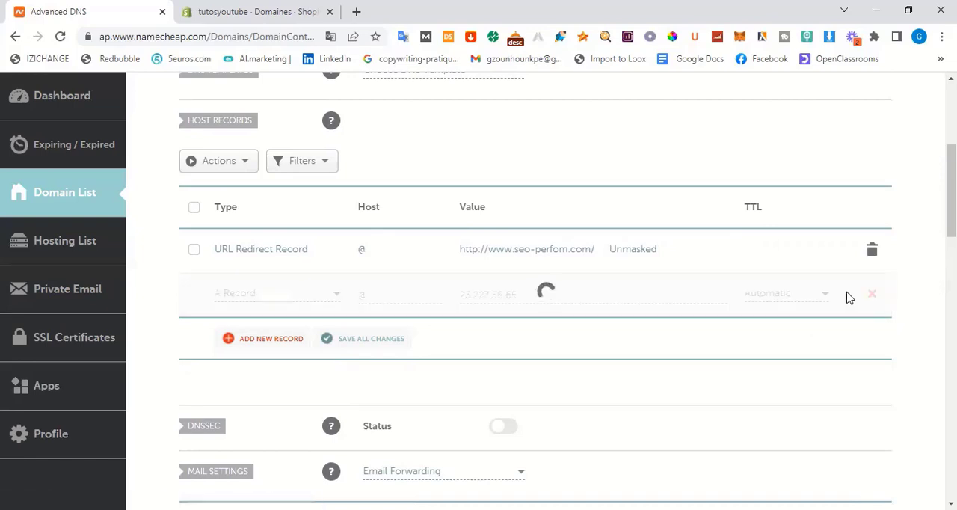
# Add a CNAME Record with host www and target shops.myshopify.com. and save it
pyautogui.click(267, 338)
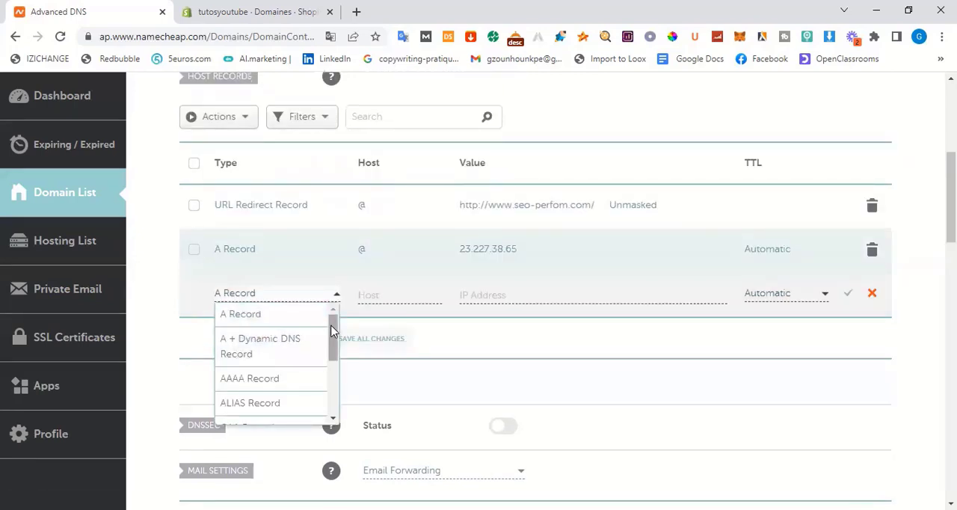
pyautogui.moveTo(332, 331); pyautogui.dragTo(335, 359)
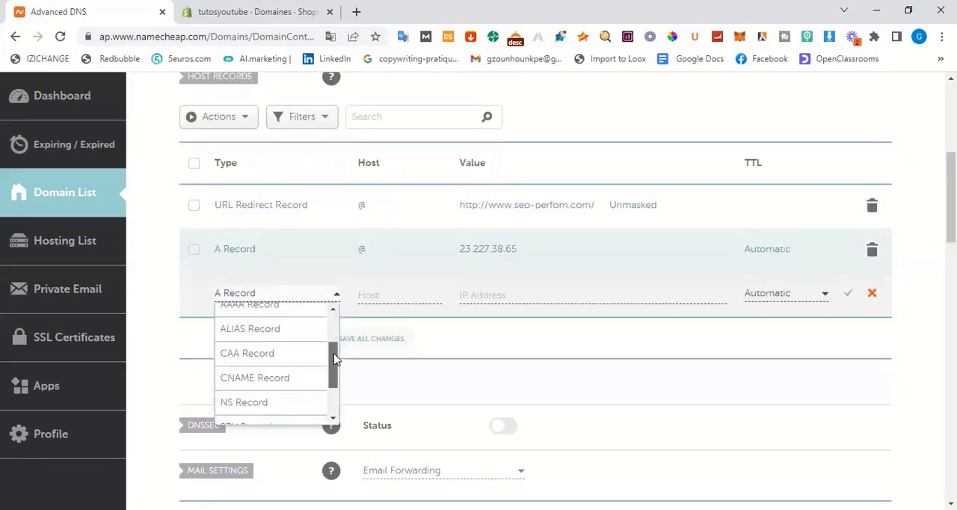
pyautogui.click(277, 380)
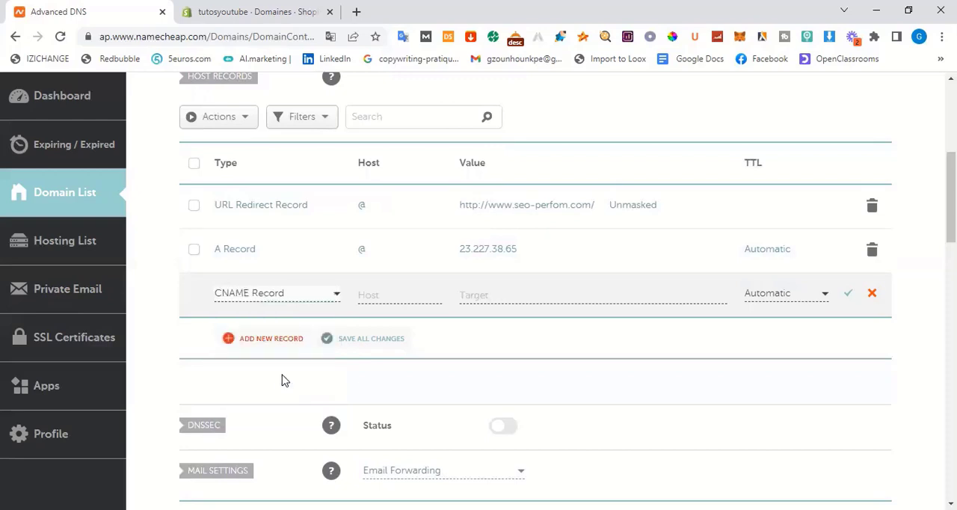
pyautogui.click(383, 293)
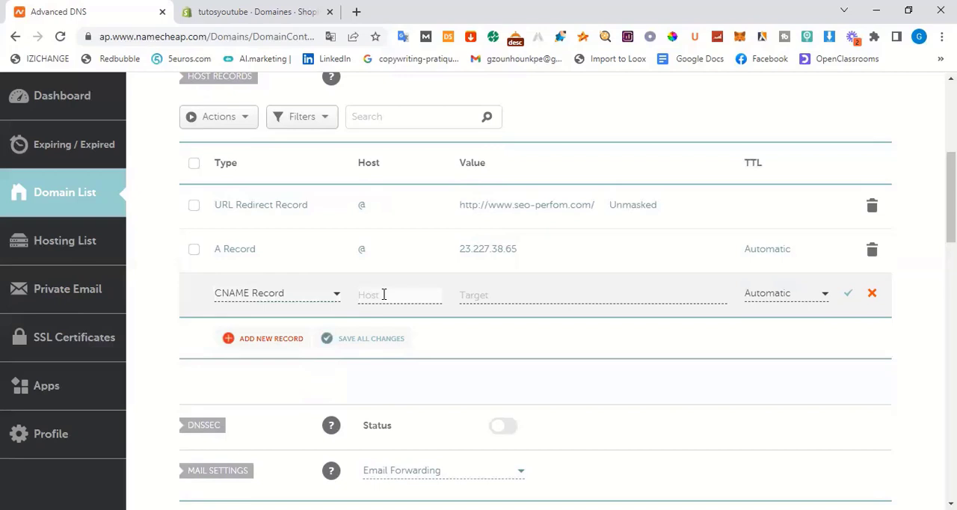
pyautogui.write('www')
pyautogui.click(477, 295)
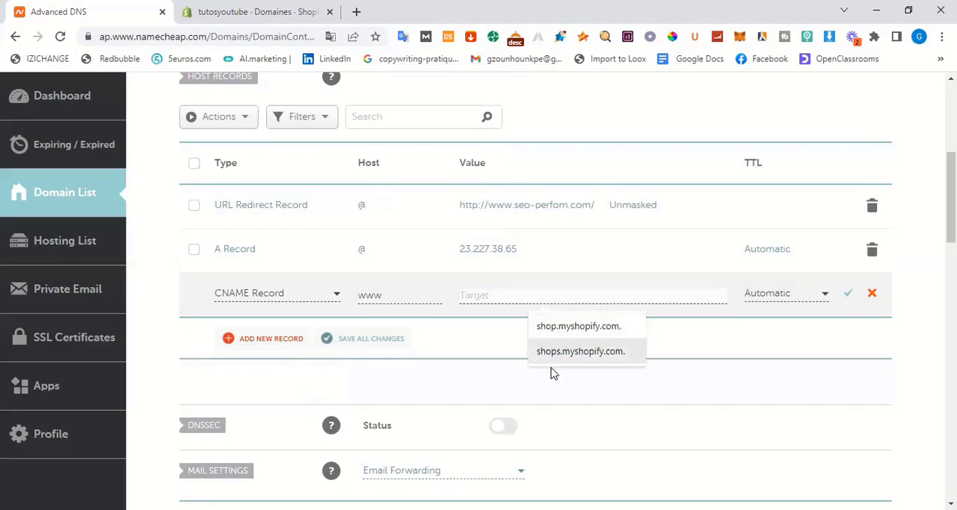
pyautogui.click(583, 349)
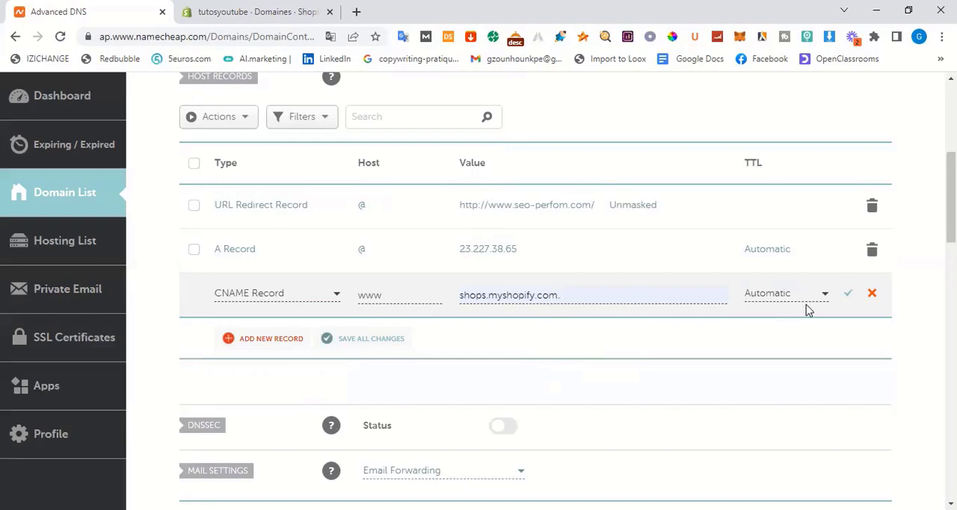
pyautogui.click(850, 297)
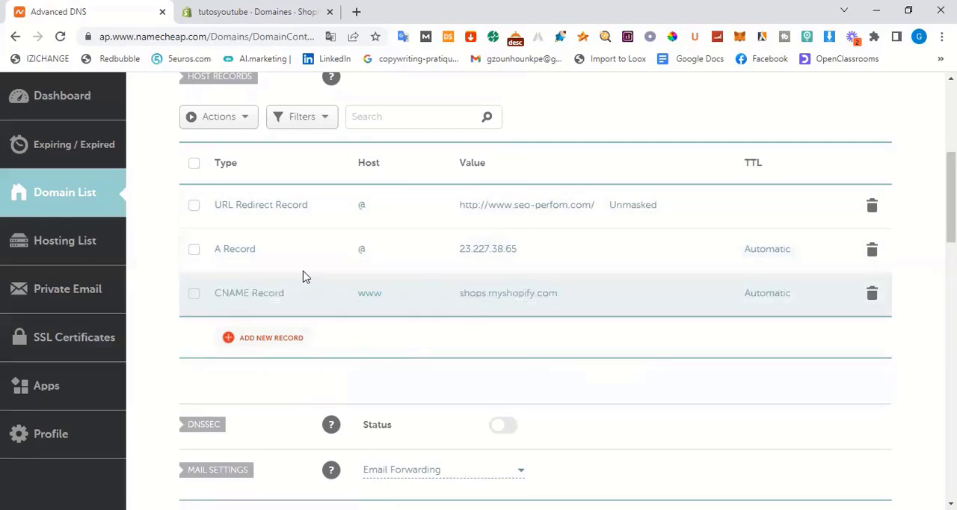
# Copy the domain name seo-perfom.com and submit it in Shopify as the existing domain to connect
pyautogui.moveTo(951, 195); pyautogui.dragTo(951, 125)
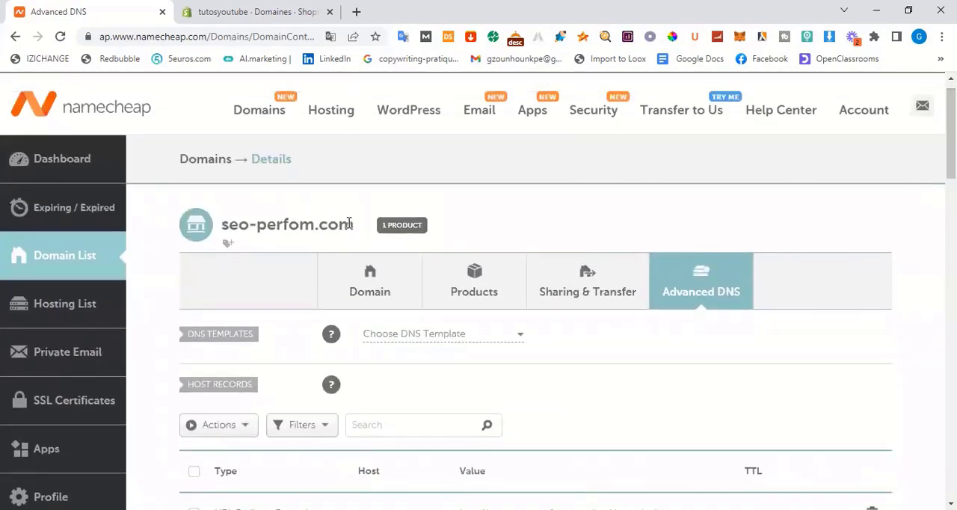
pyautogui.moveTo(358, 224); pyautogui.dragTo(207, 233)
pyautogui.hotkey('ctrl', 'c')
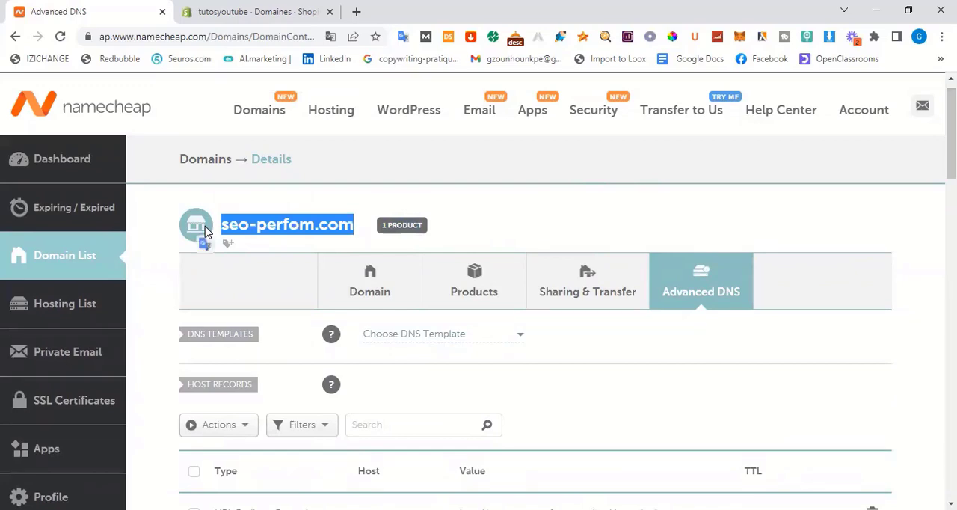
pyautogui.click(274, 8)
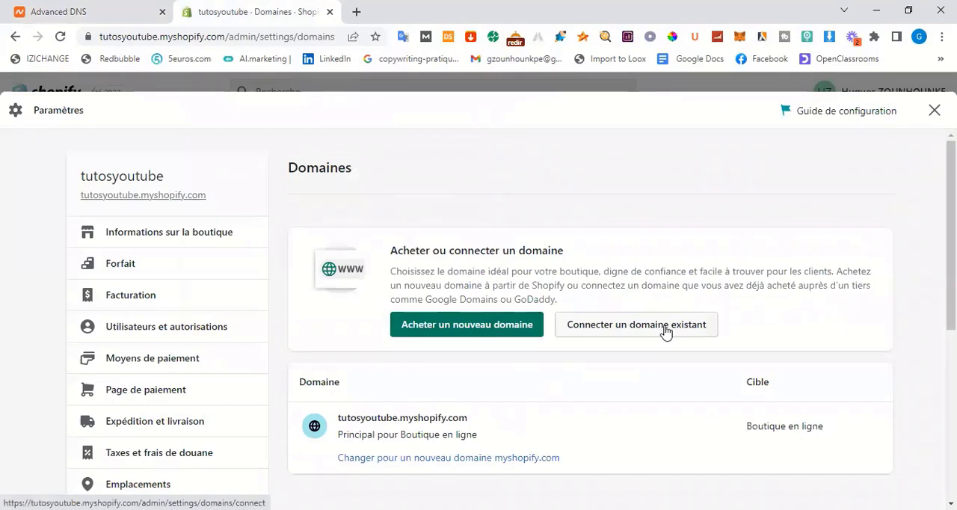
pyautogui.click(664, 326)
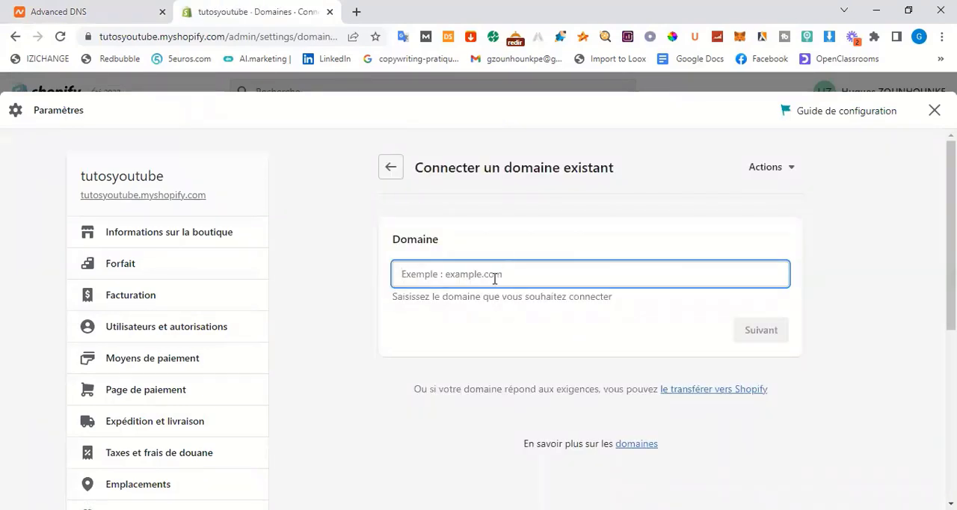
pyautogui.hotkey('ctrl', 'v')
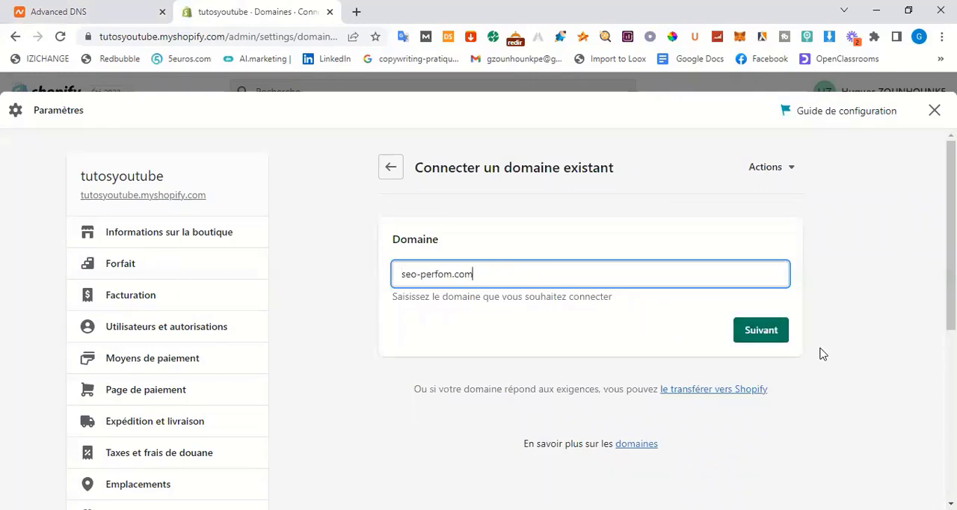
pyautogui.click(762, 330)
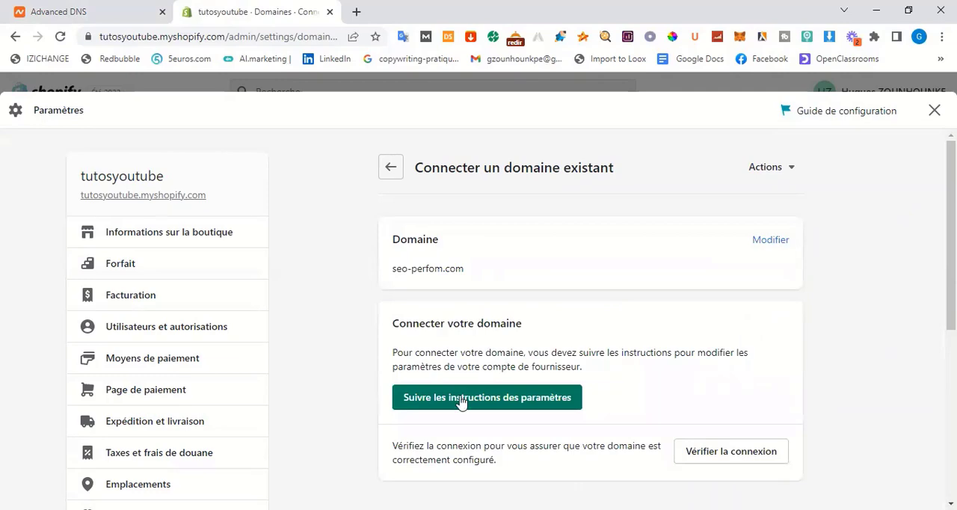
# Verify the connection of seo-perfom.com in the Shopify domain settings
pyautogui.scroll(-3, 711, 386)
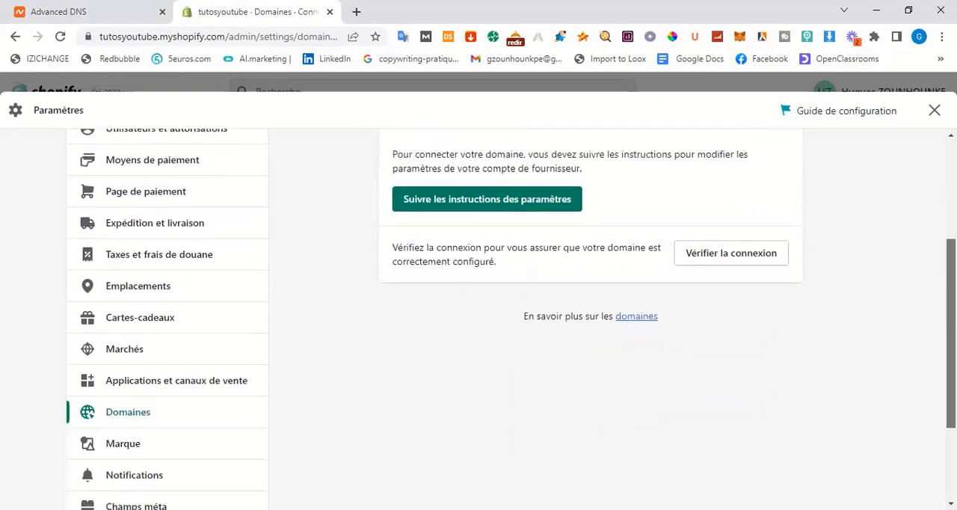
pyautogui.scroll(2, 591, 314)
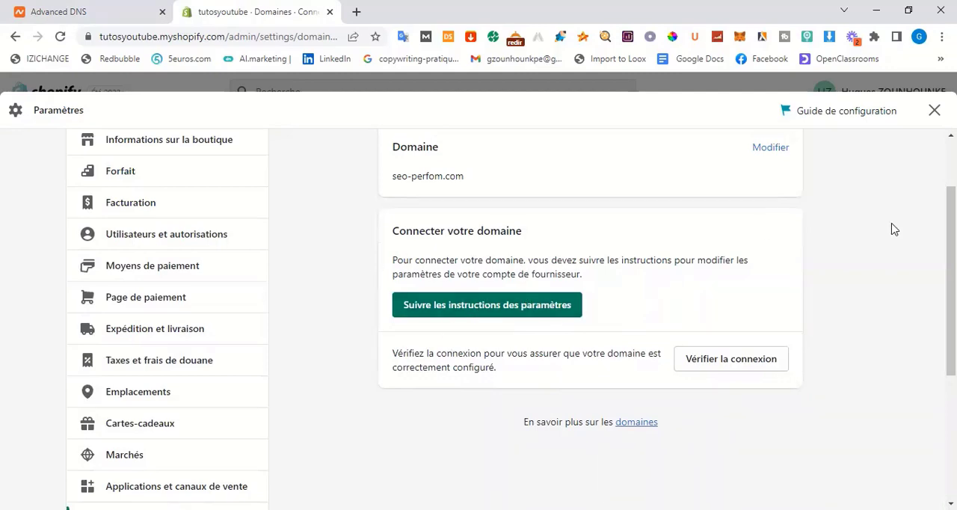
pyautogui.click(732, 362)
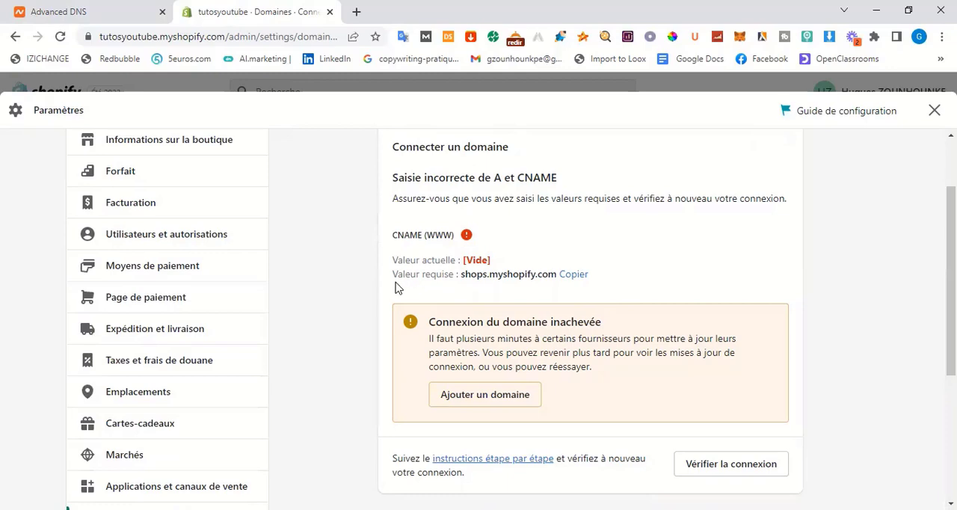
# Copy the required CNAME value, return to Namecheap and try to remove the trailing dot from the www CNAME Record's target, saving the record
pyautogui.click(580, 276)
pyautogui.click(90, 11)
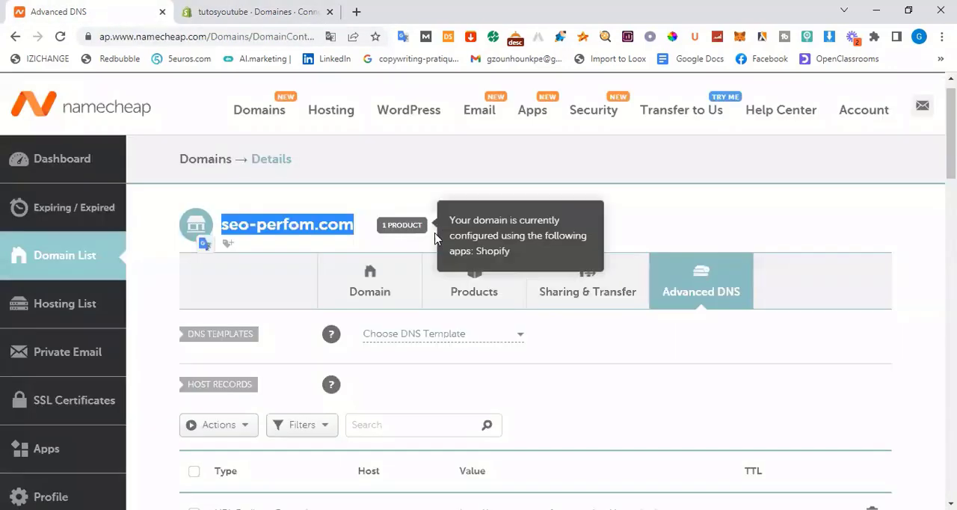
pyautogui.scroll(-4, 582, 291)
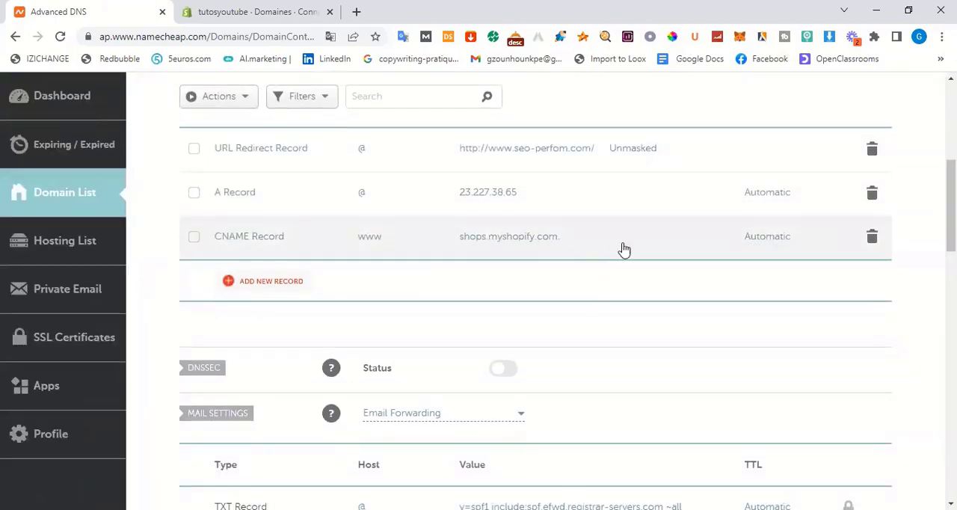
pyautogui.click(386, 237)
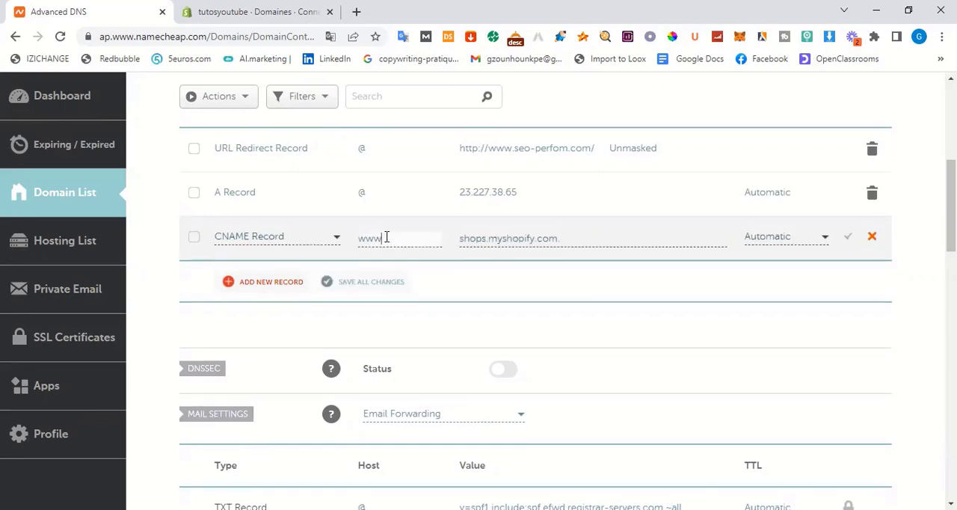
pyautogui.click(568, 243)
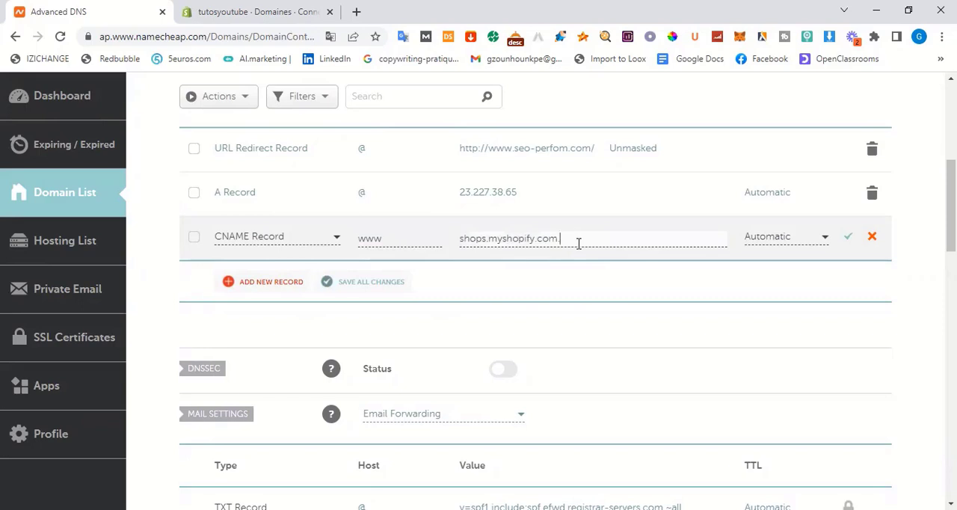
pyautogui.press('BackSpace')
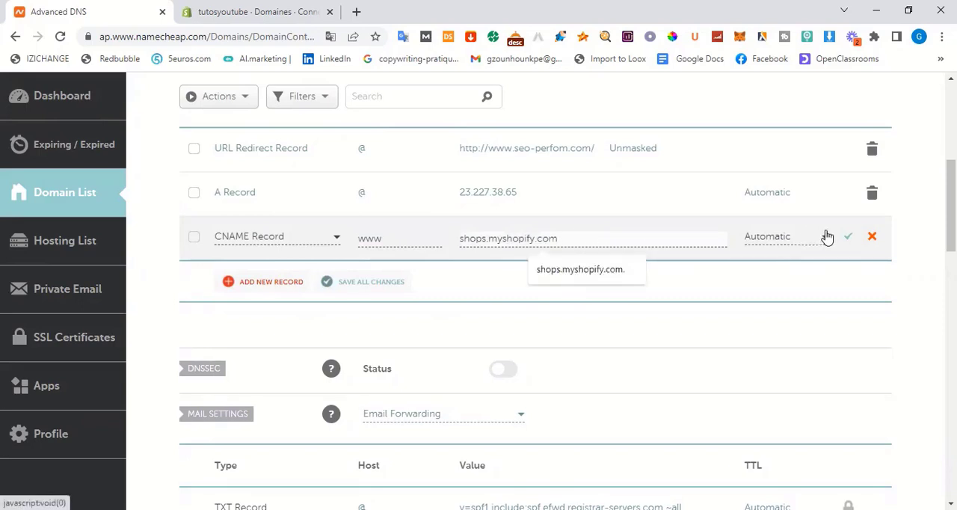
pyautogui.click(897, 267)
pyautogui.click(844, 240)
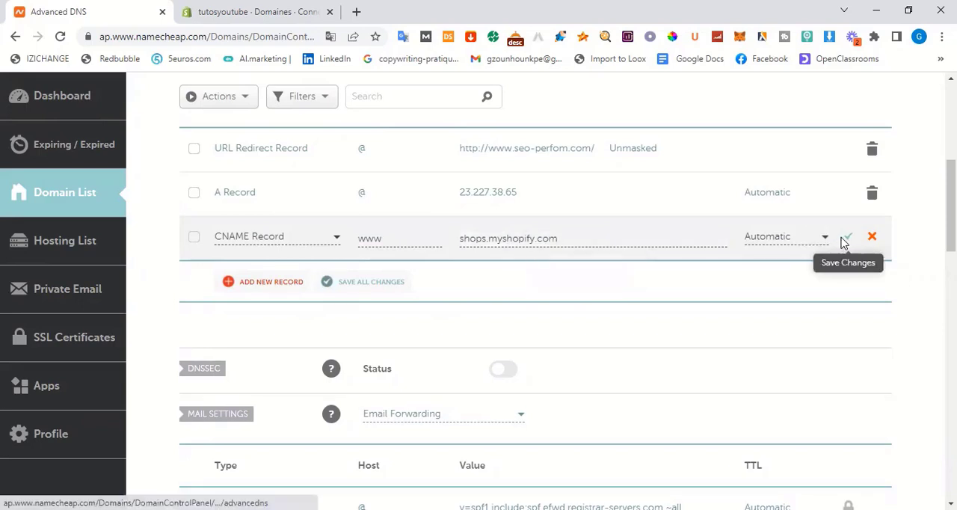
# Switch back to Shopify, verify the domain connection again and review the store's domain list
pyautogui.click(274, 9)
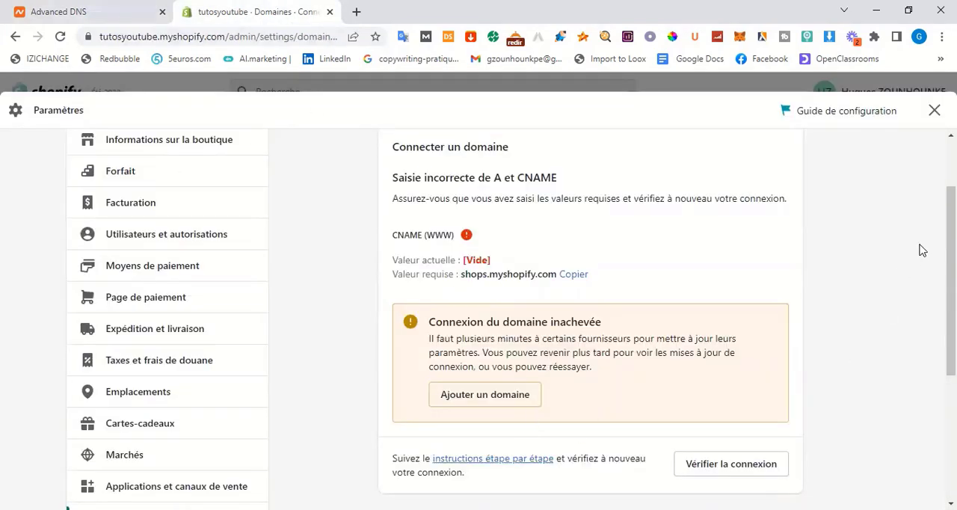
pyautogui.scroll(-2, 950, 299)
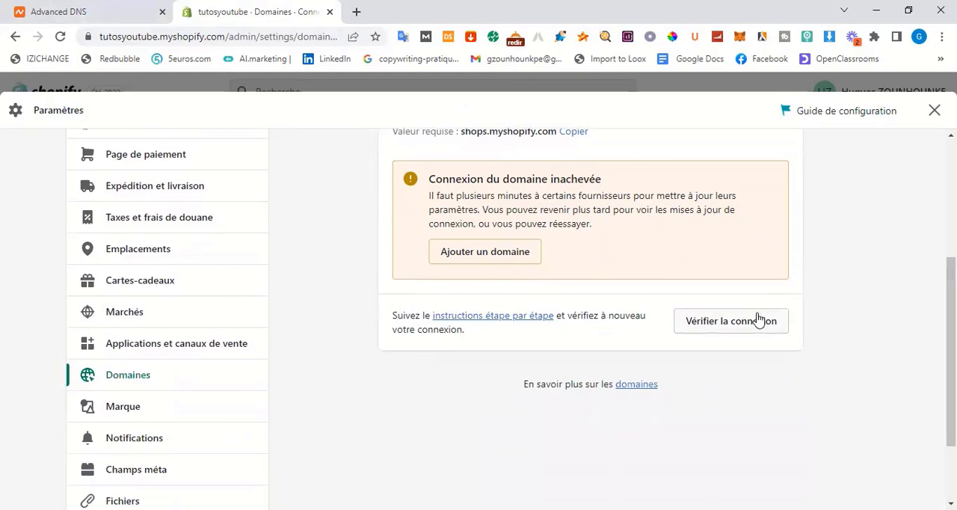
pyautogui.click(757, 318)
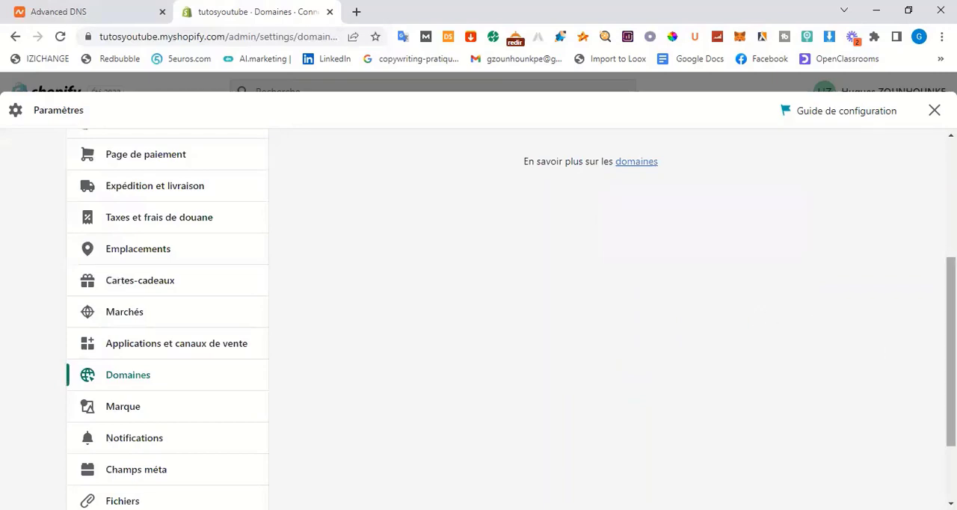
pyautogui.moveTo(950, 368); pyautogui.dragTo(950, 276)
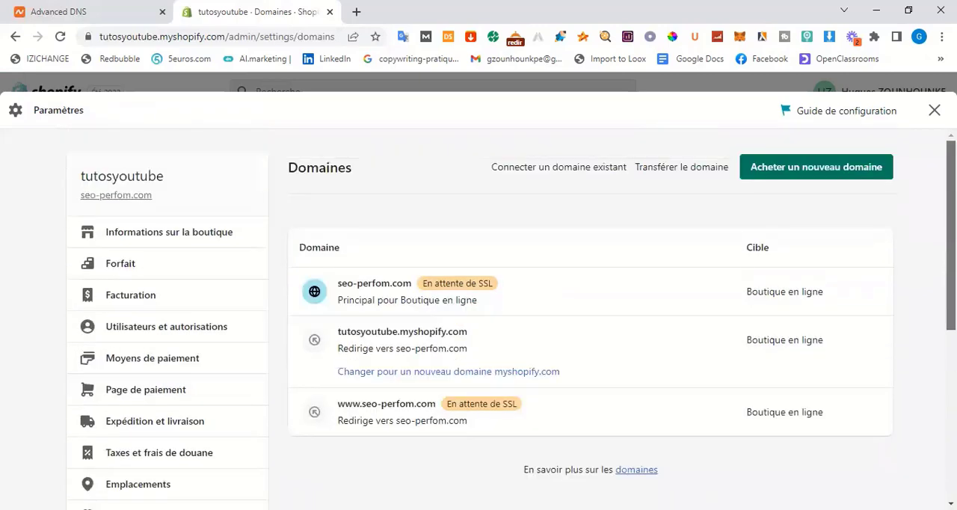
pyautogui.scroll(-1, 512, 319)
pyautogui.scroll(-4, 512, 319)
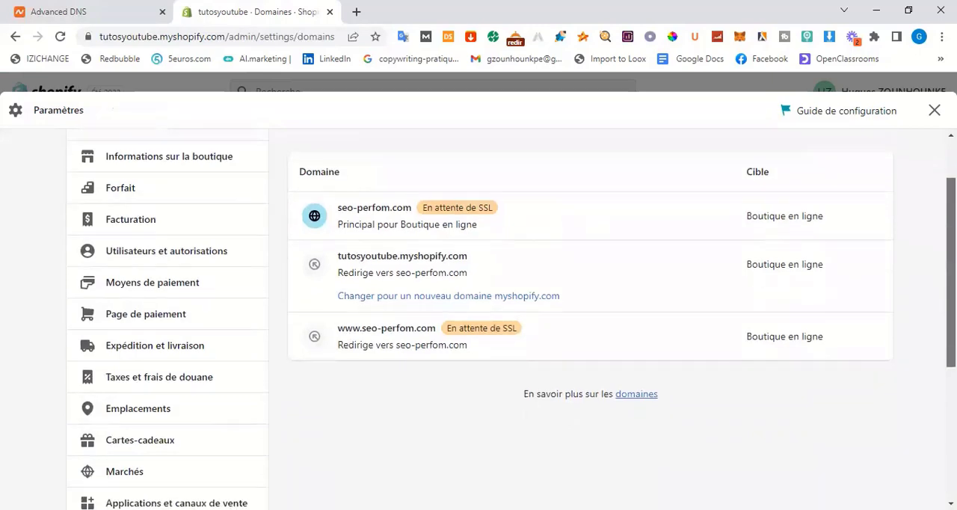
pyautogui.scroll(3, 512, 319)
pyautogui.scroll(2, 504, 284)
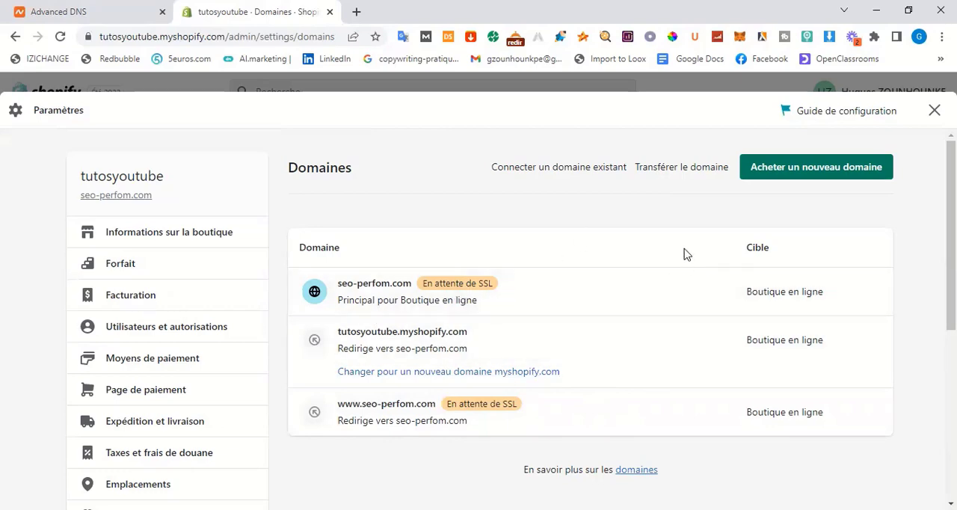
# Switch to Namecheap and try again to set the www CNAME Record's target to shops.myshopify.com without the trailing dot, saving the record
pyautogui.click(107, 11)
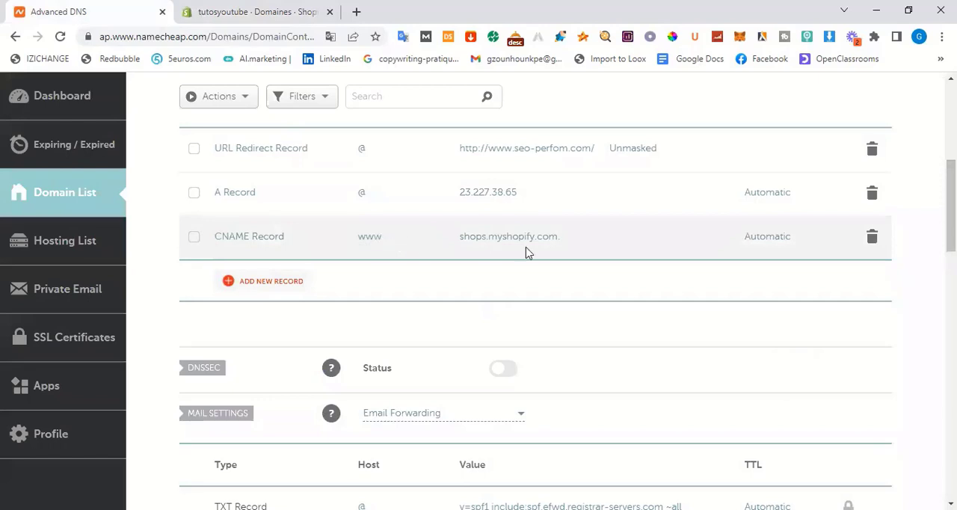
pyautogui.click(552, 237)
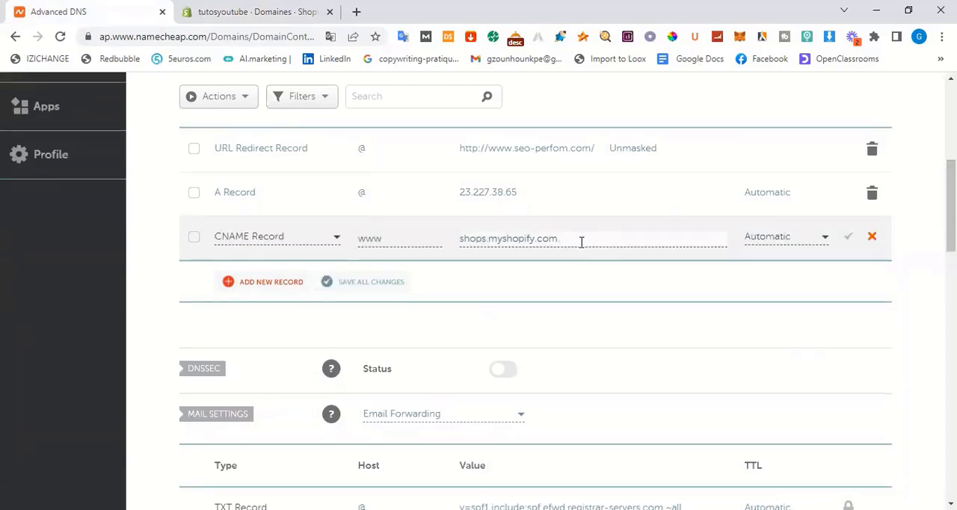
pyautogui.press('BackSpace')
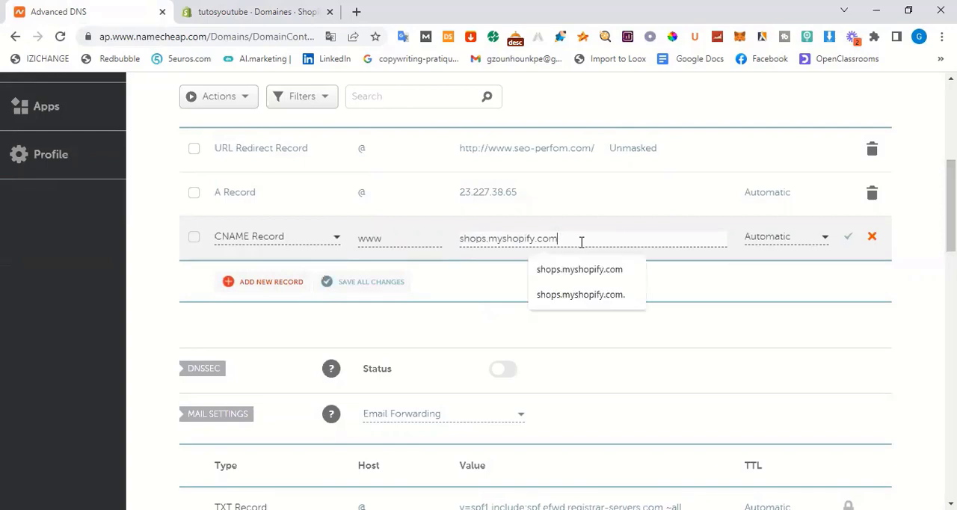
pyautogui.click(770, 291)
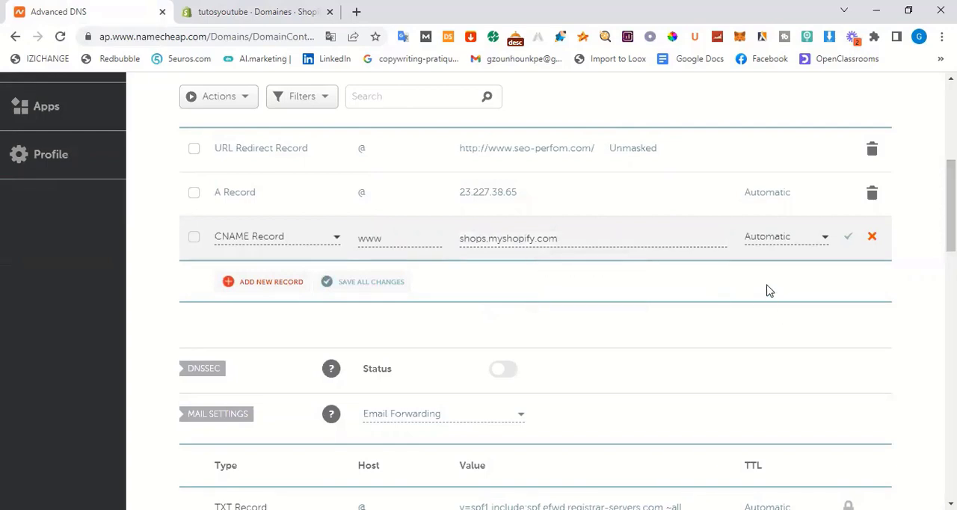
pyautogui.click(849, 239)
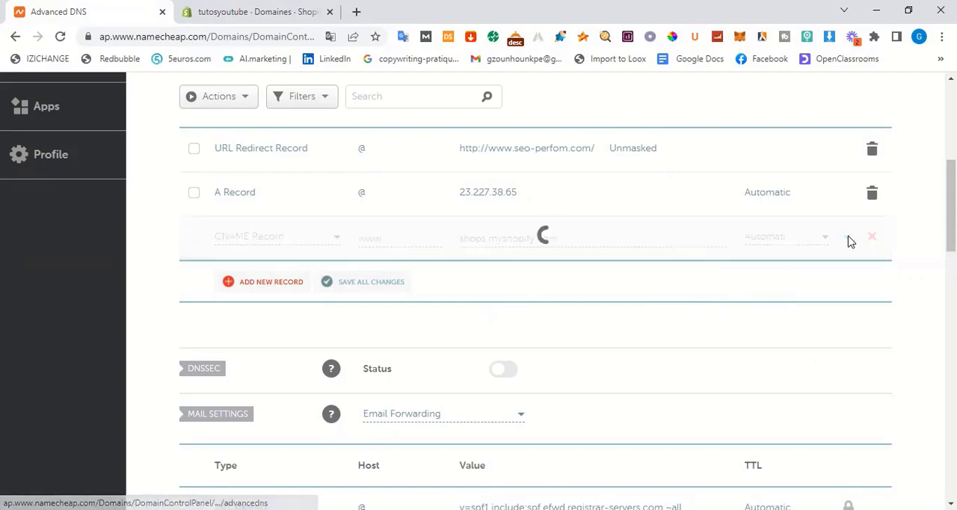
# Switch back to Shopify and reload the domain list to check the current status of the connected domains
pyautogui.click(284, 9)
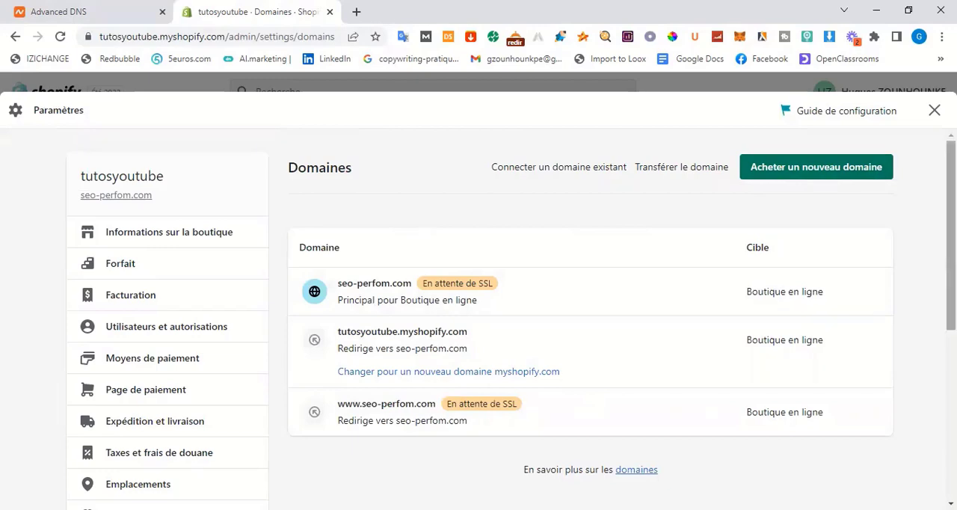
pyautogui.scroll(-5, 871, 182)
pyautogui.scroll(5, 871, 181)
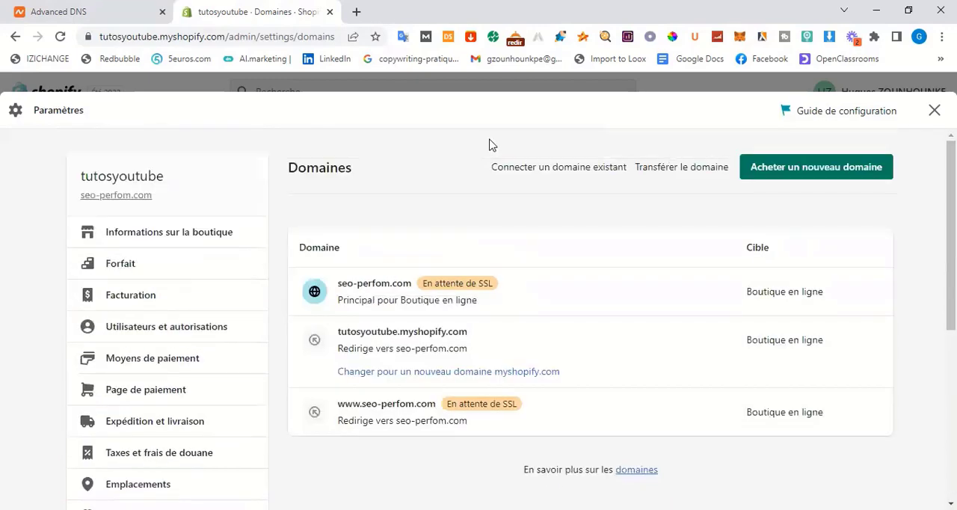
pyautogui.click(59, 36)
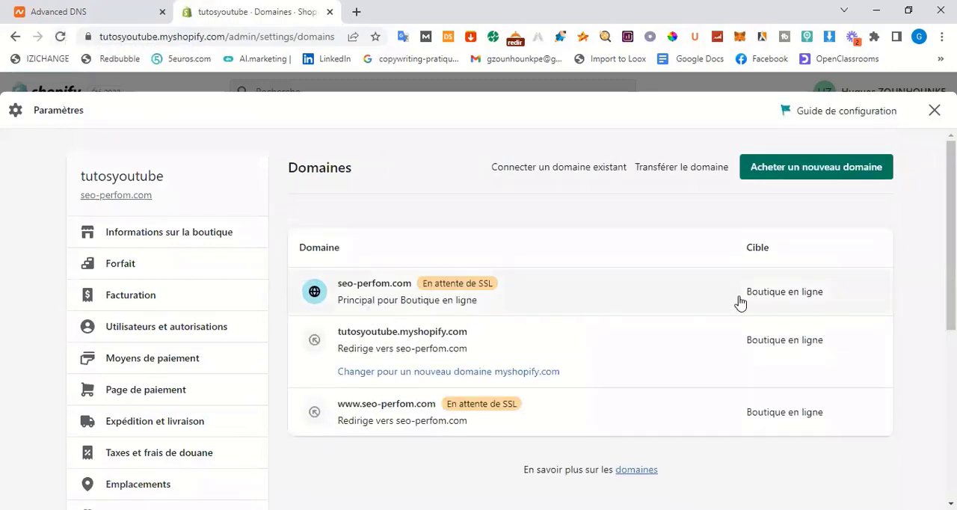
# Open the details of seo-perfom.com, preview the live site in the browser and return to Shopify
pyautogui.click(739, 300)
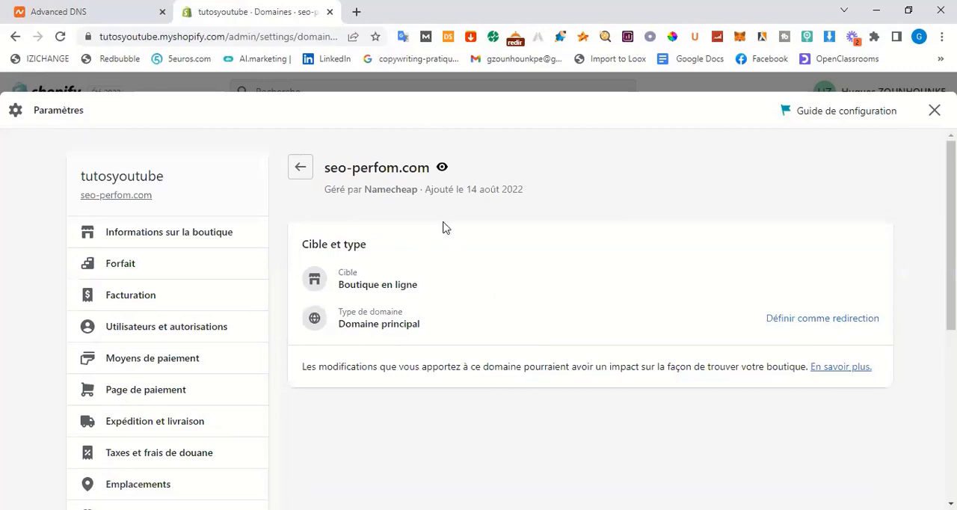
pyautogui.click(440, 168)
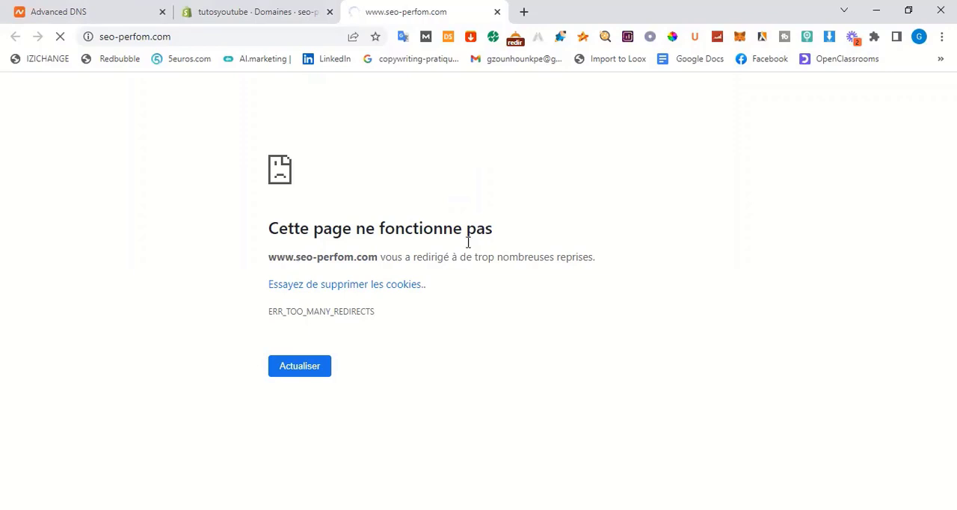
pyautogui.click(254, 12)
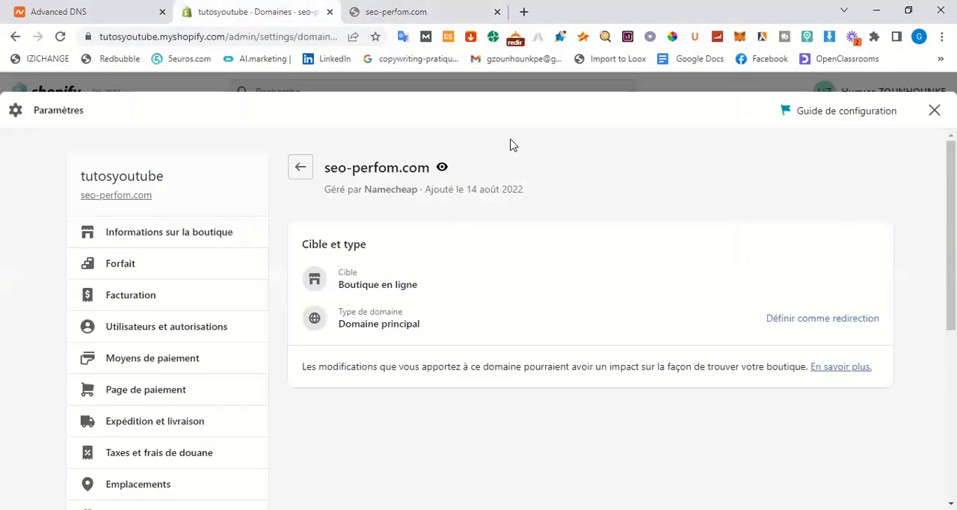
# Go back to the domain list, review the status of each domain and close the store settings
pyautogui.click(297, 169)
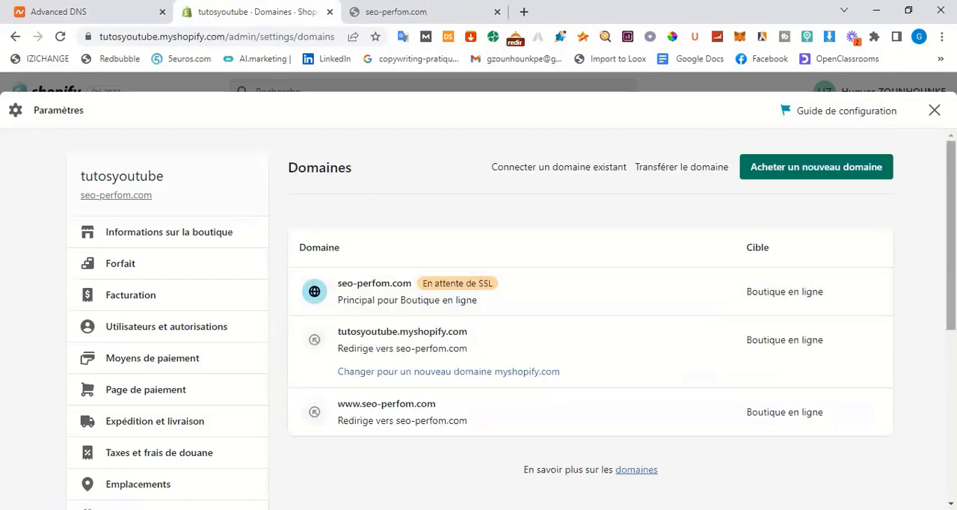
pyautogui.scroll(-5, 747, 276)
pyautogui.scroll(3, 747, 277)
pyautogui.scroll(3, 512, 320)
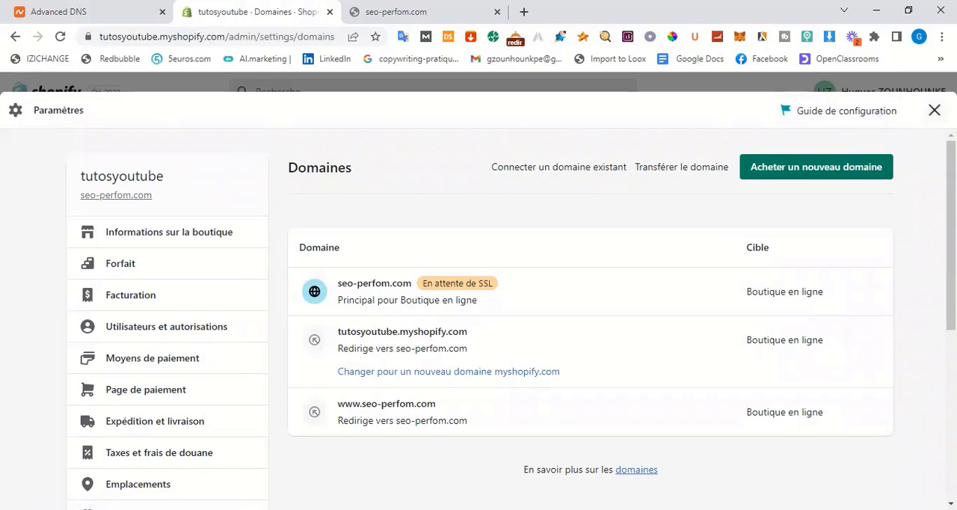
pyautogui.click(934, 110)
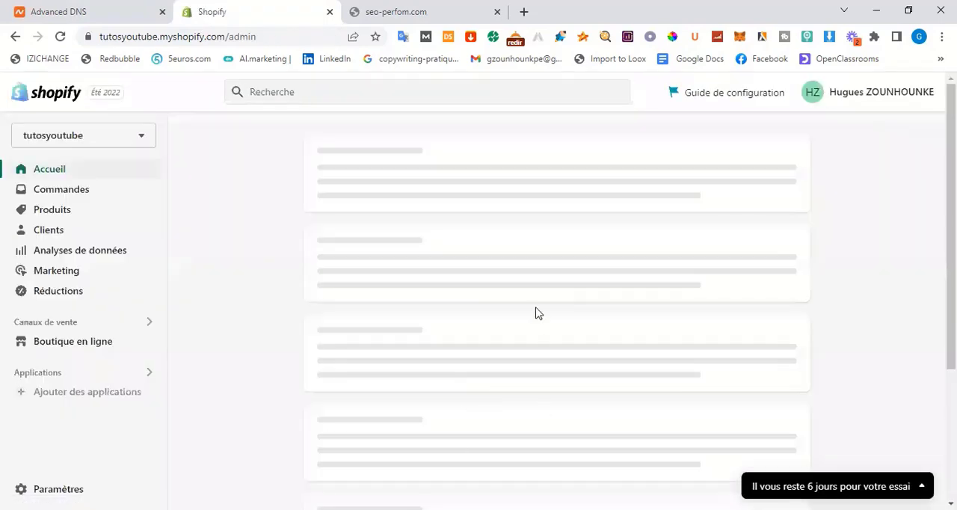